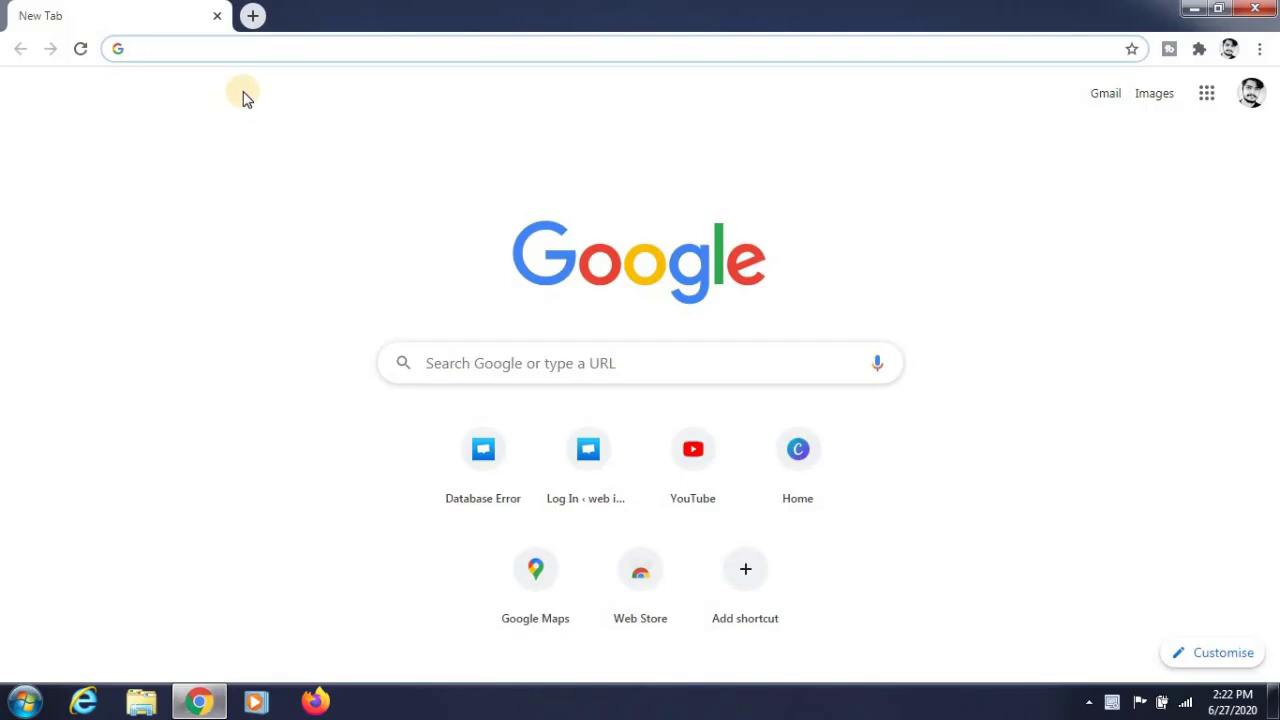
- Search Google for 'hostinger' and open the hostinger.in home page from the results
text(hostinger)
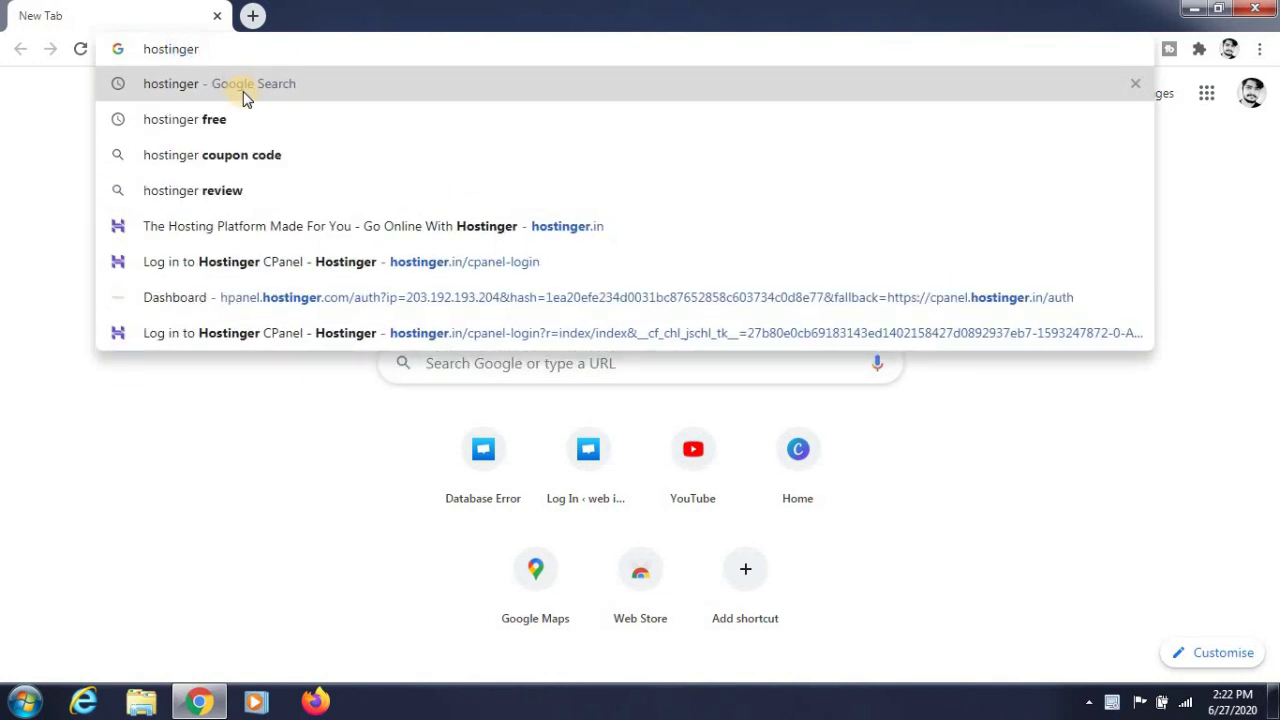
key(Return)
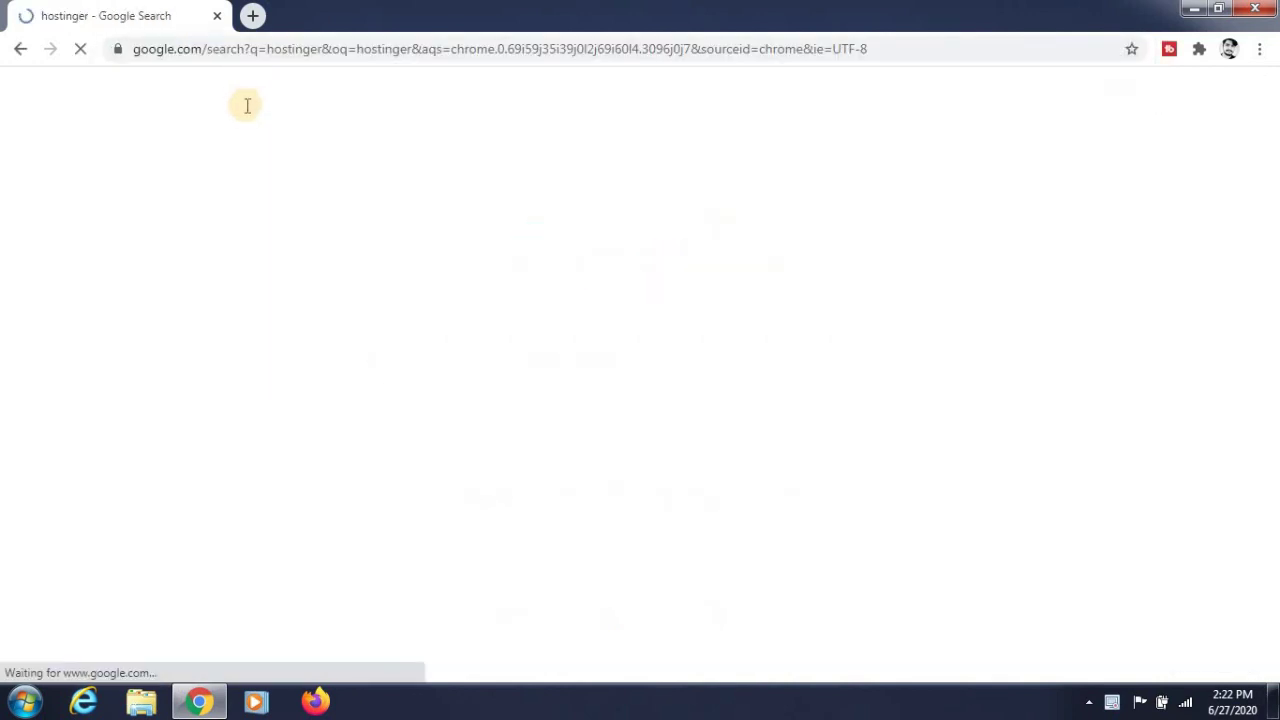
click(217, 270)
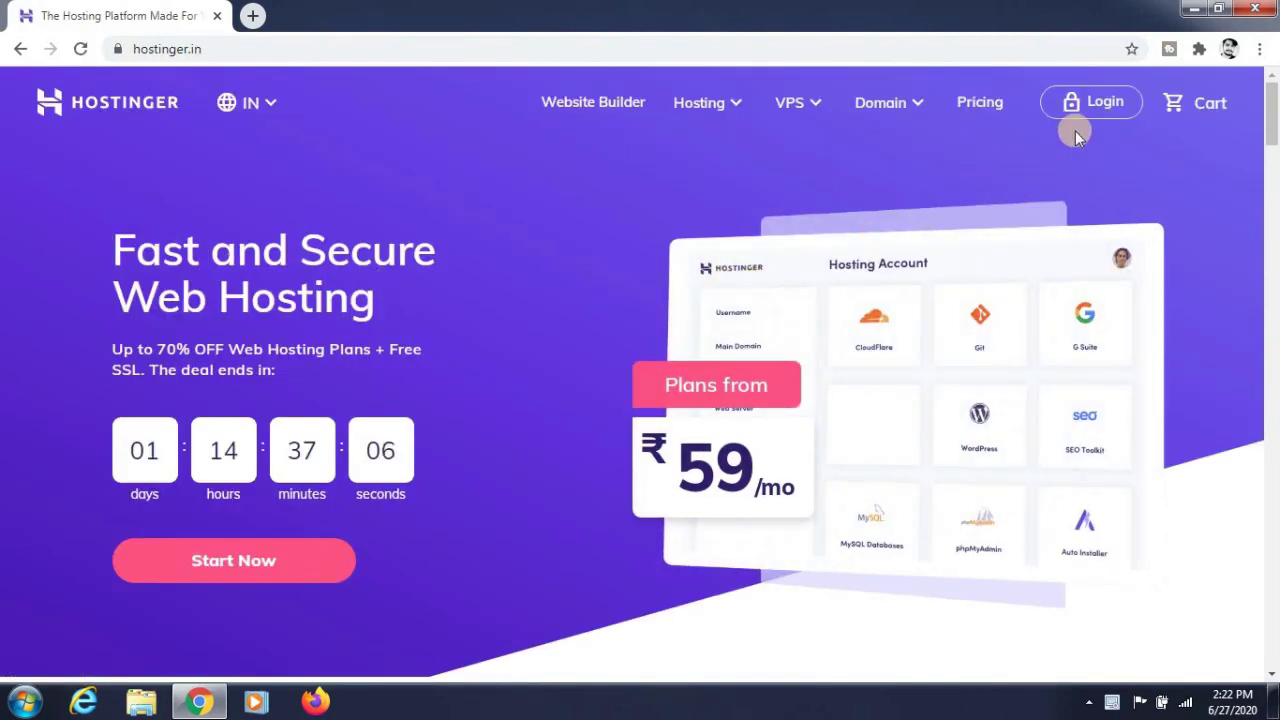
- Log in to Hostinger with the Google account to reach the hPanel home
click(1092, 110)
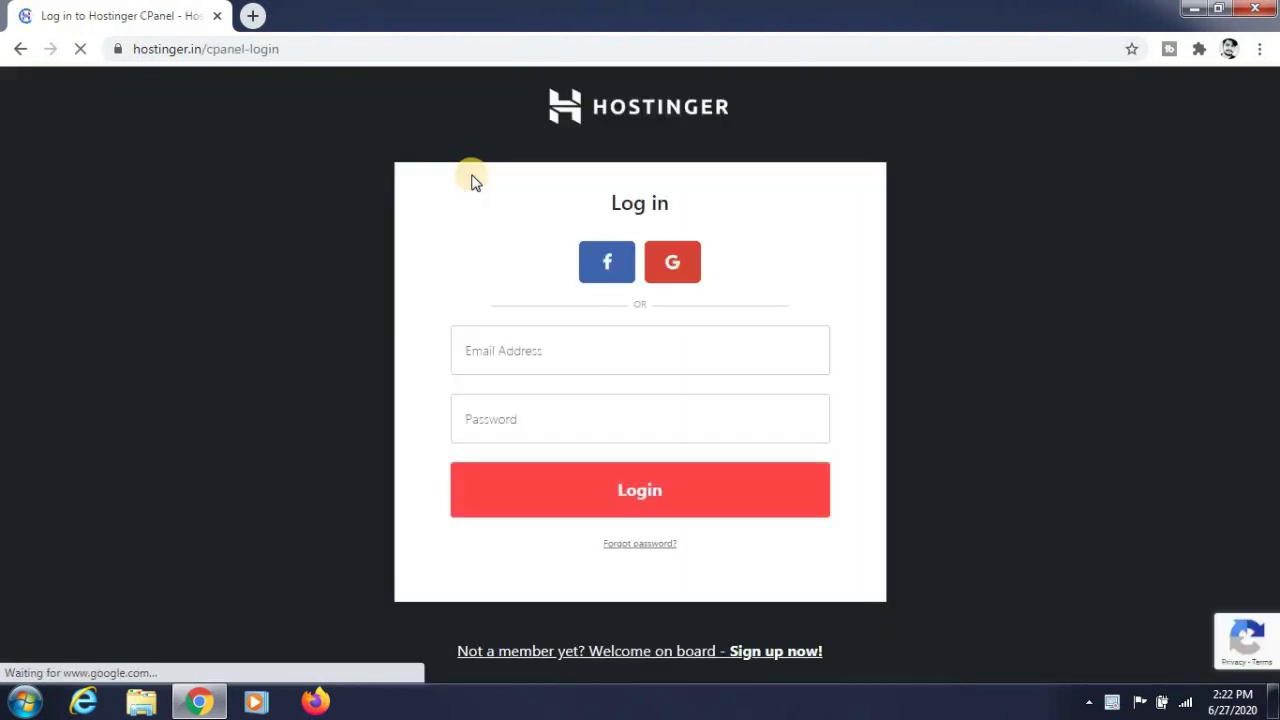
click(670, 270)
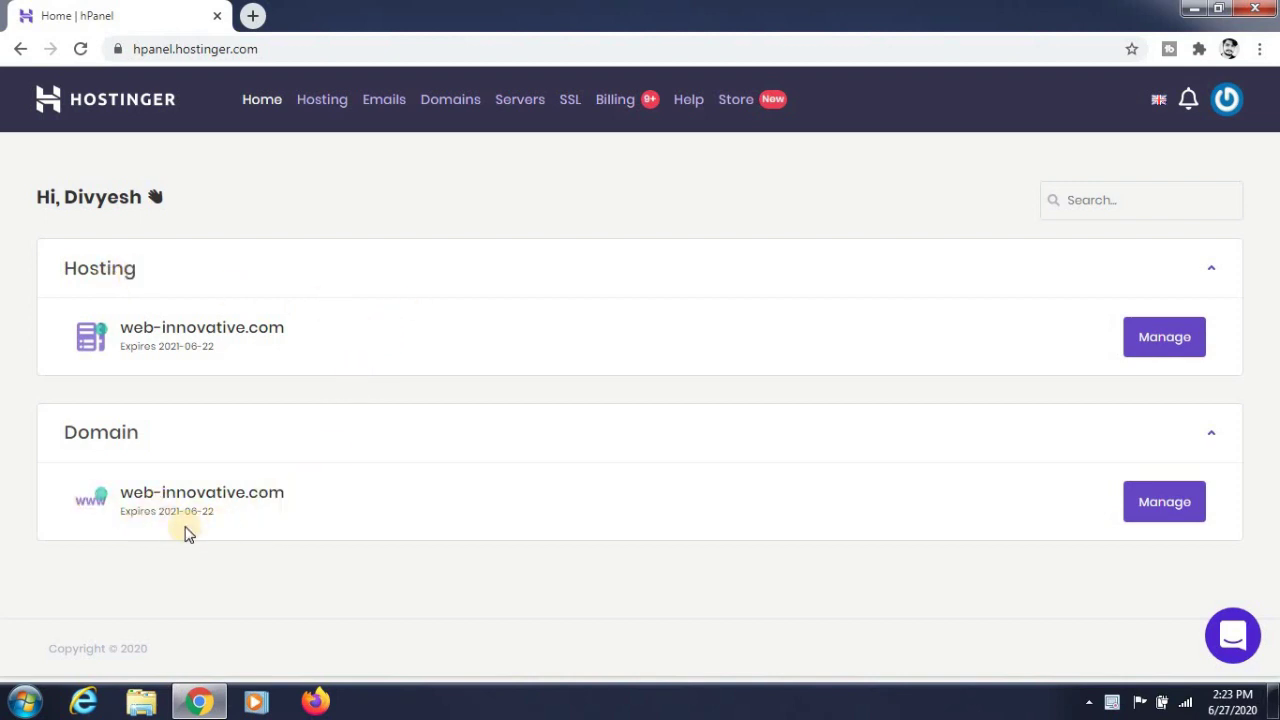
- Manage the web-innovative.com plan, open Auto Installer and start a WordPress install
click(1140, 345)
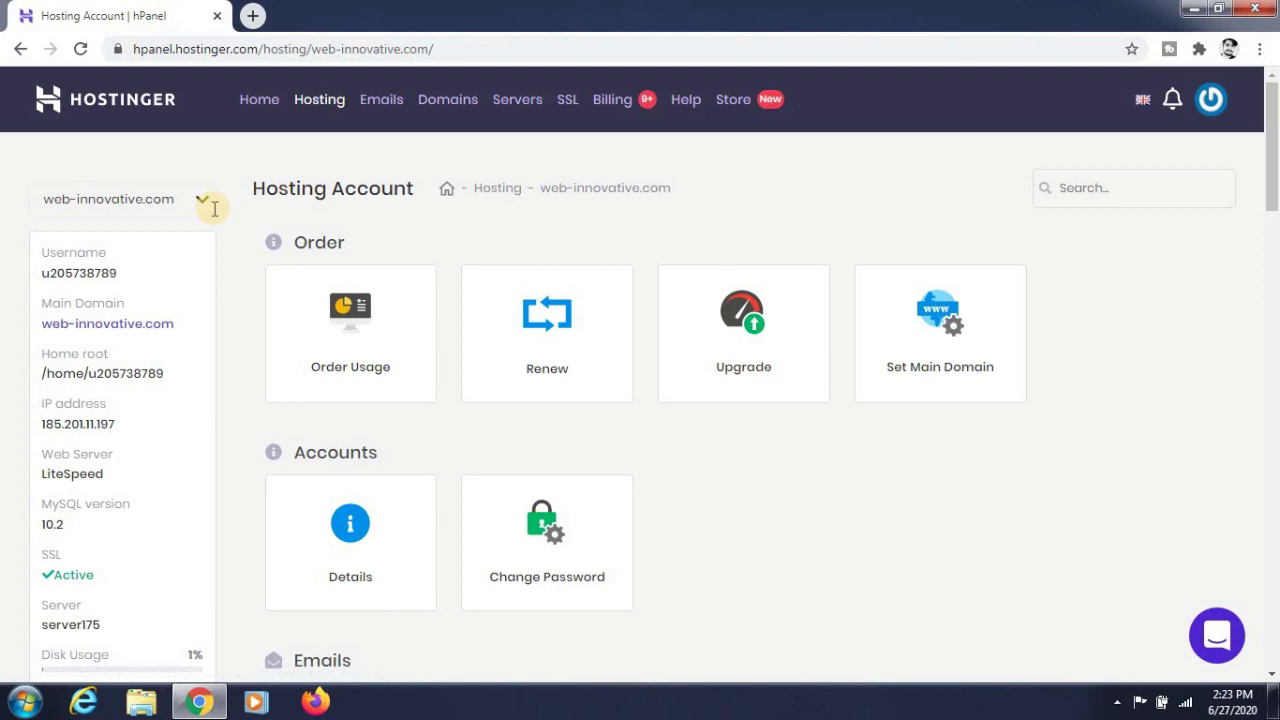
scroll(392, 277, down, 10)
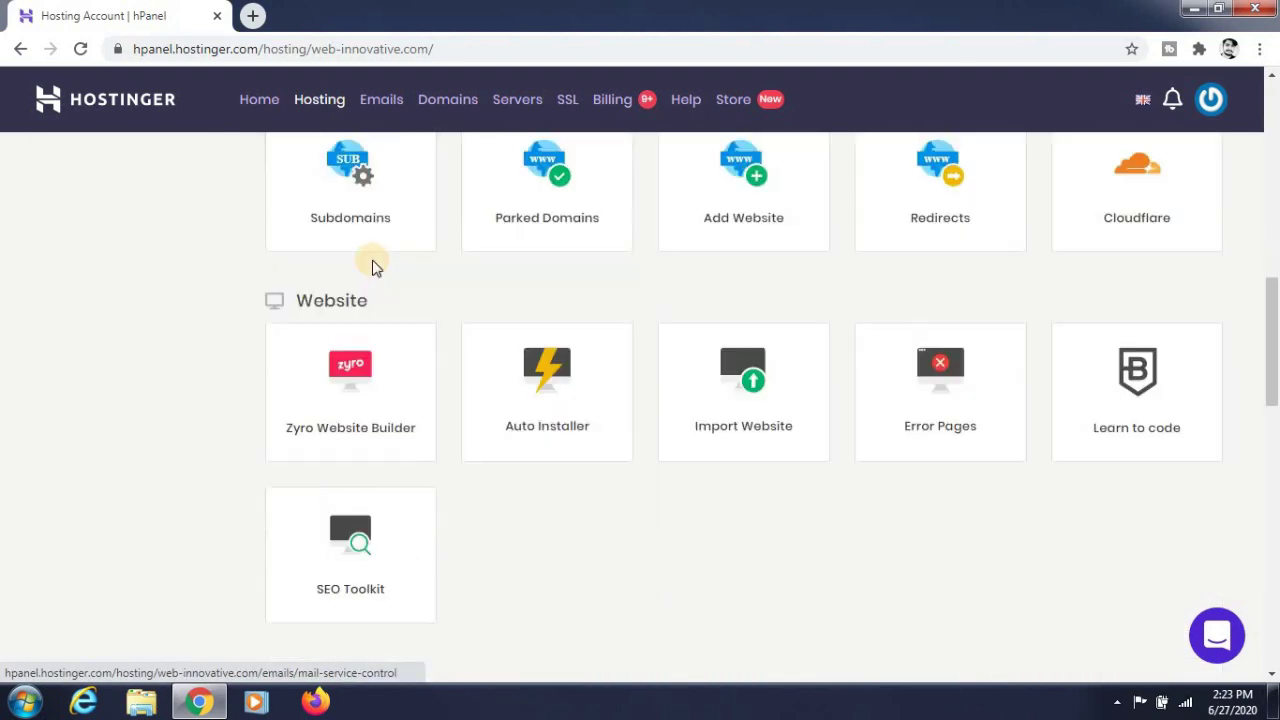
click(563, 450)
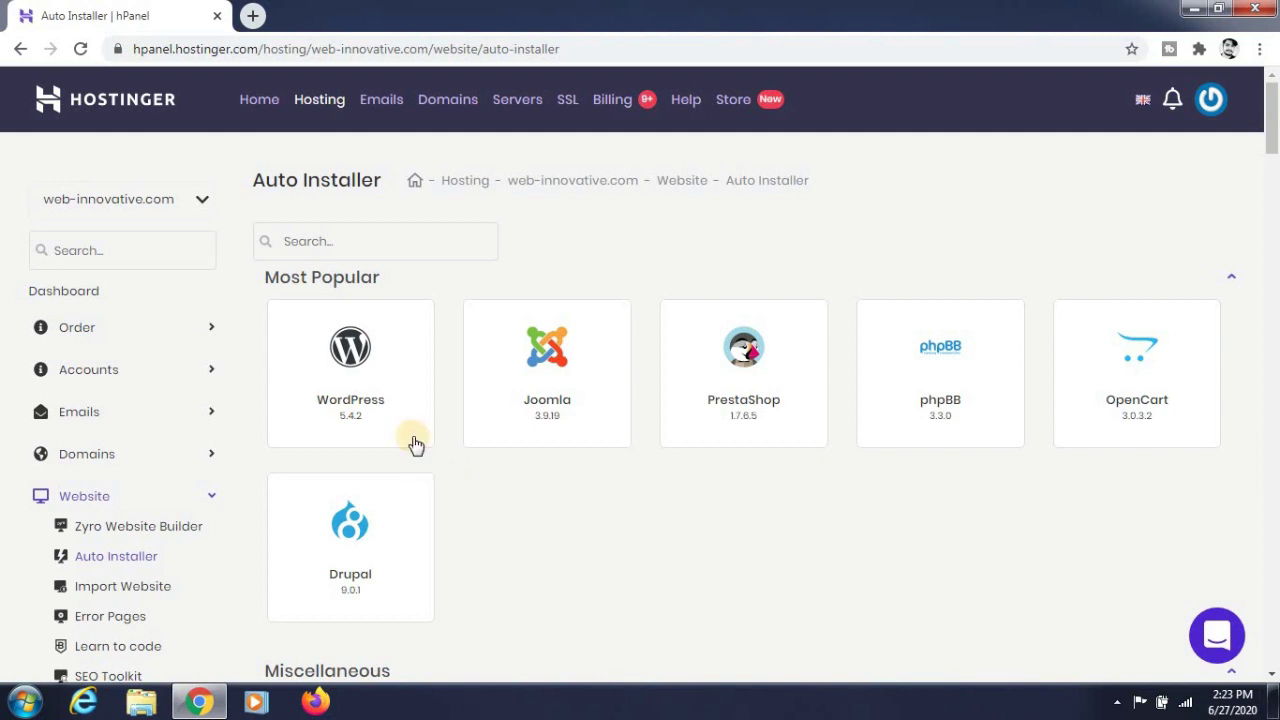
mouse_move(407, 424)
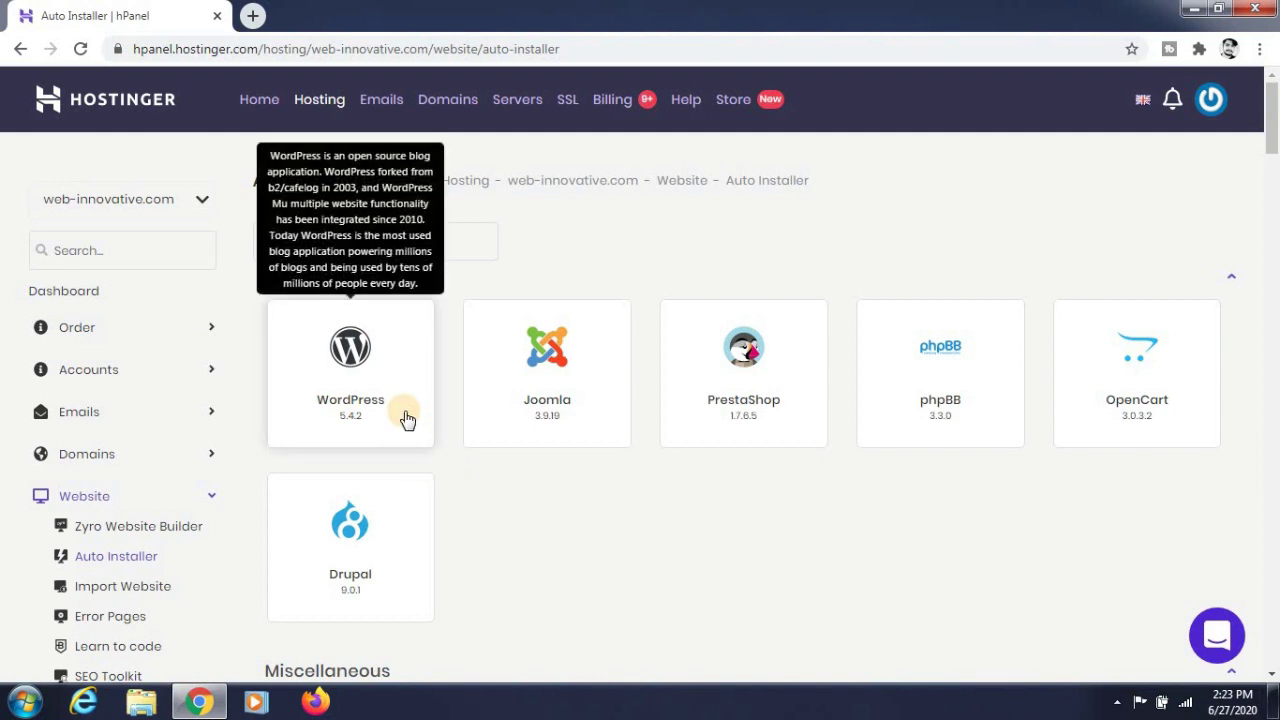
click(405, 418)
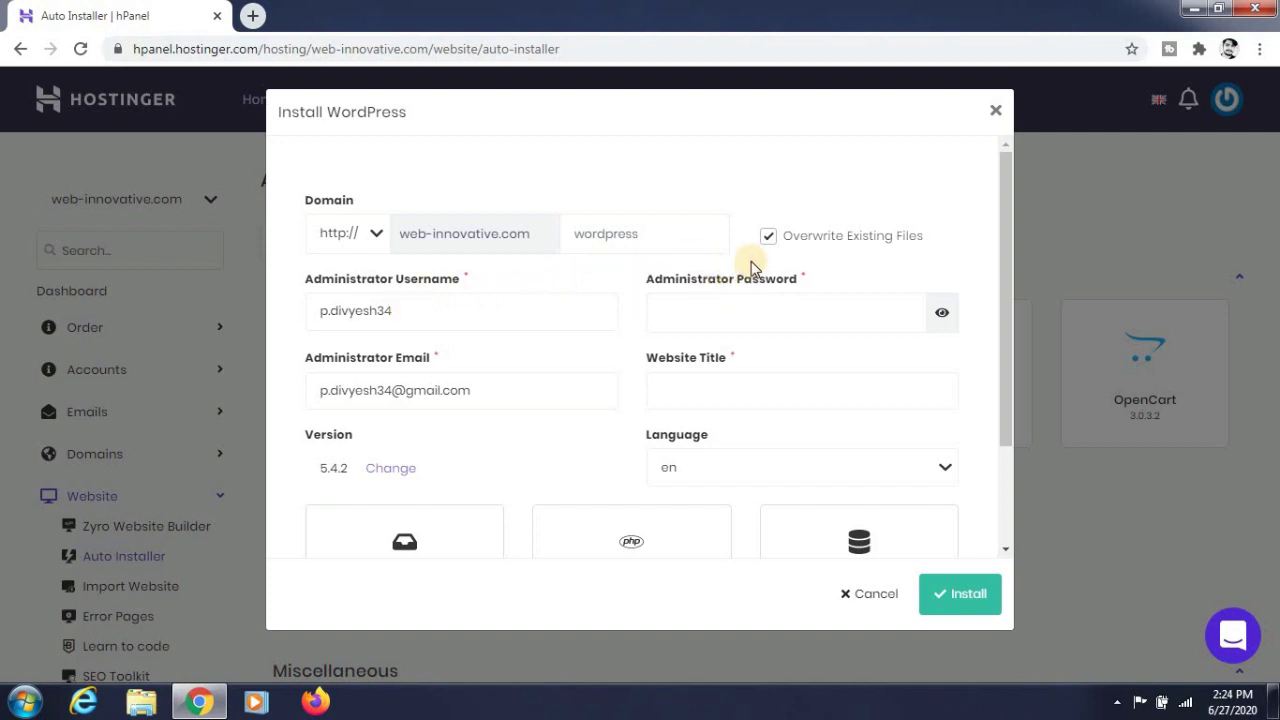
- Keep Overwrite Existing Files on and enter admin username 'admin', a password and the website title
click(768, 236)
click(767, 236)
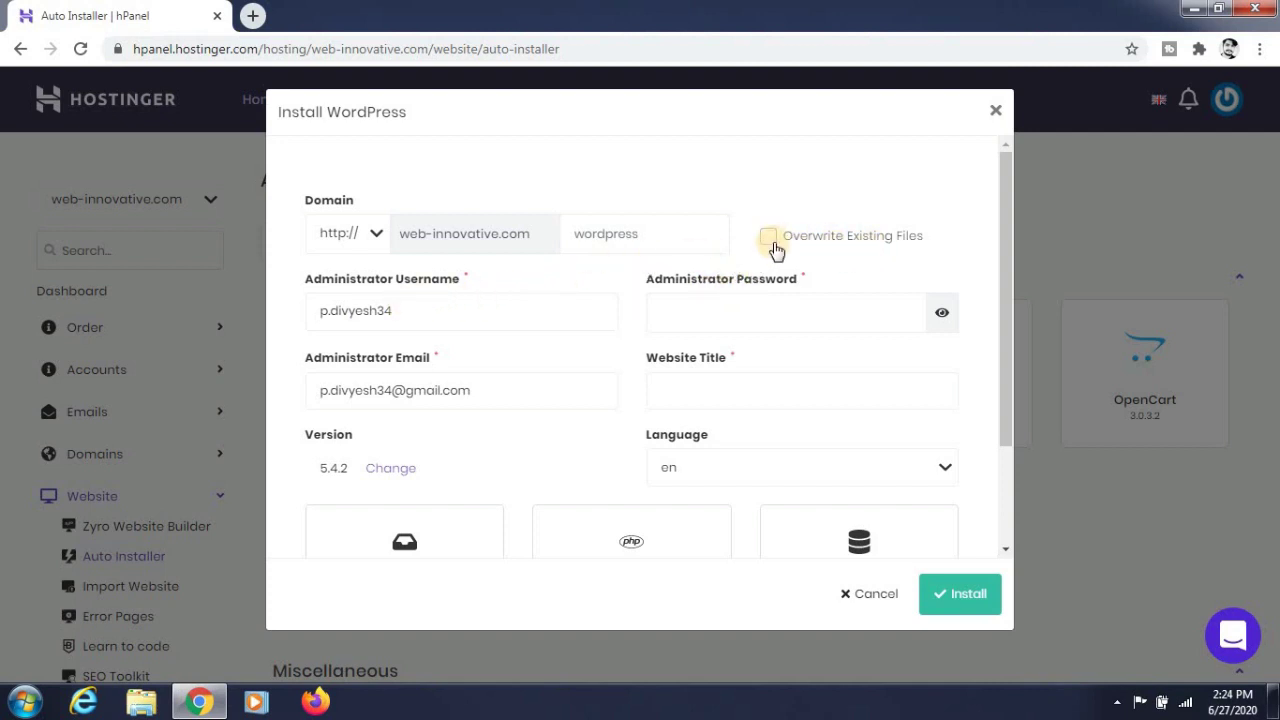
click(466, 317)
double_click(466, 317)
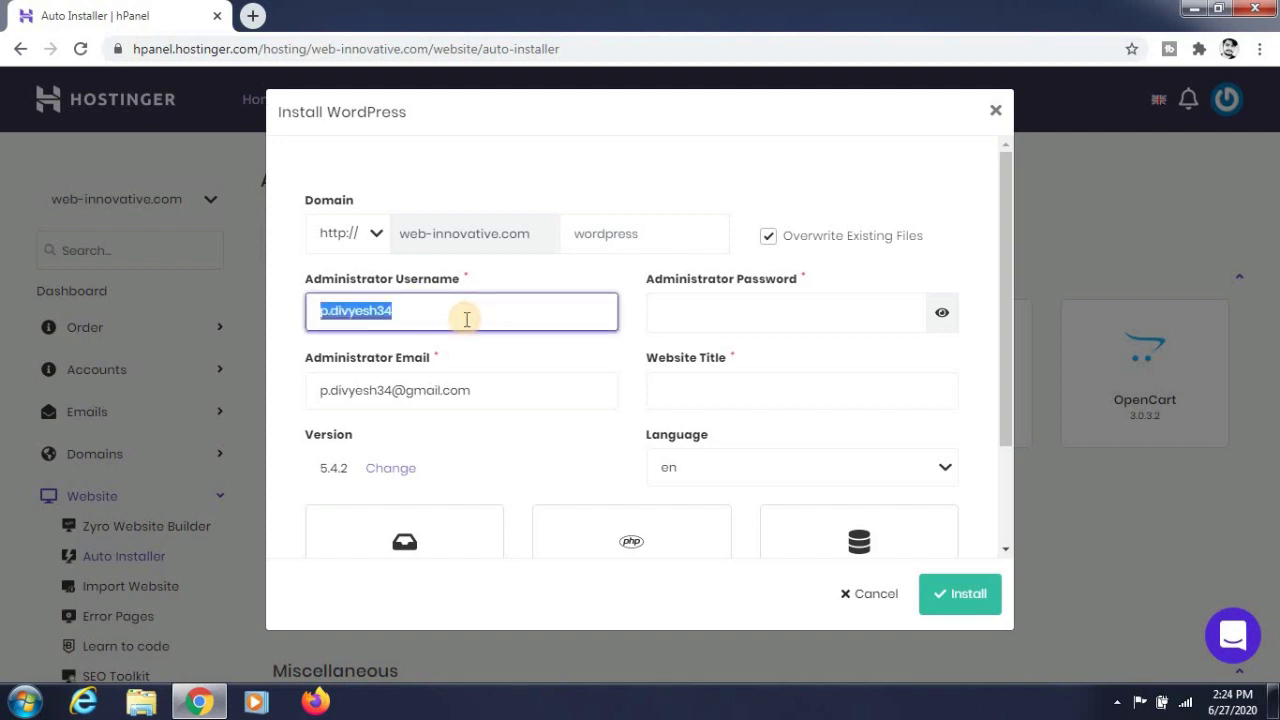
text(admin)
key(Tab)
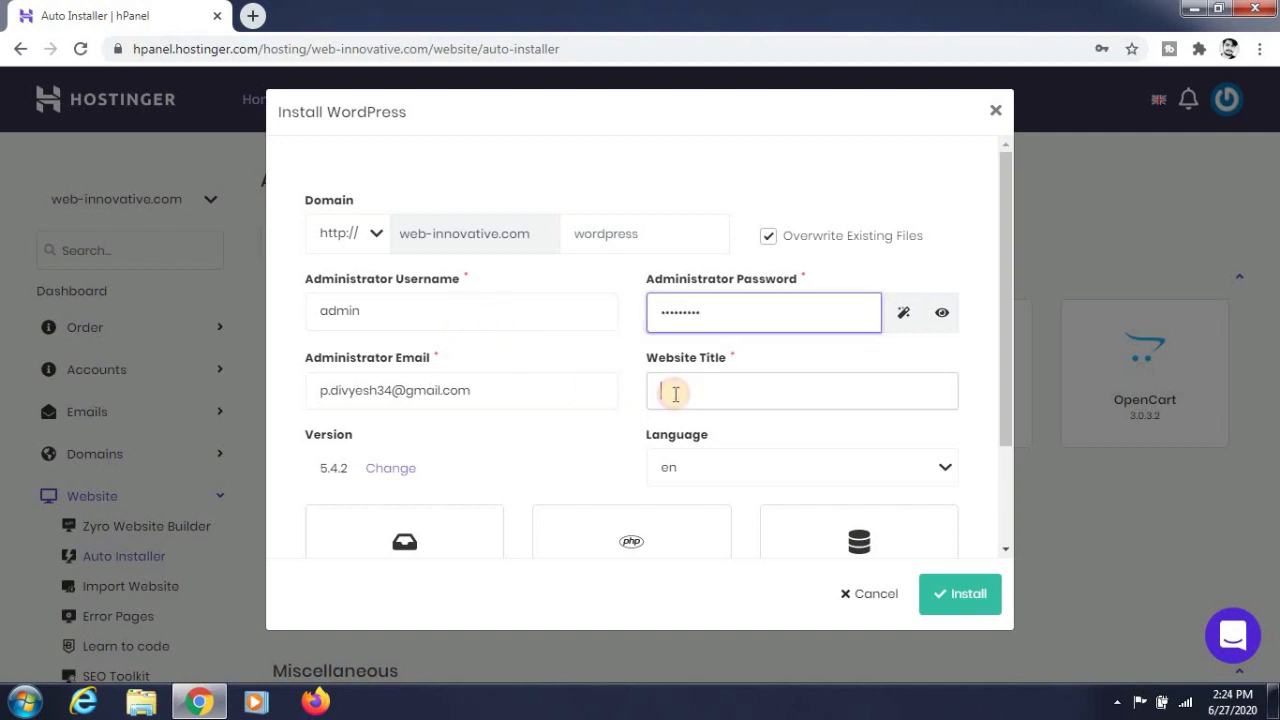
click(676, 394)
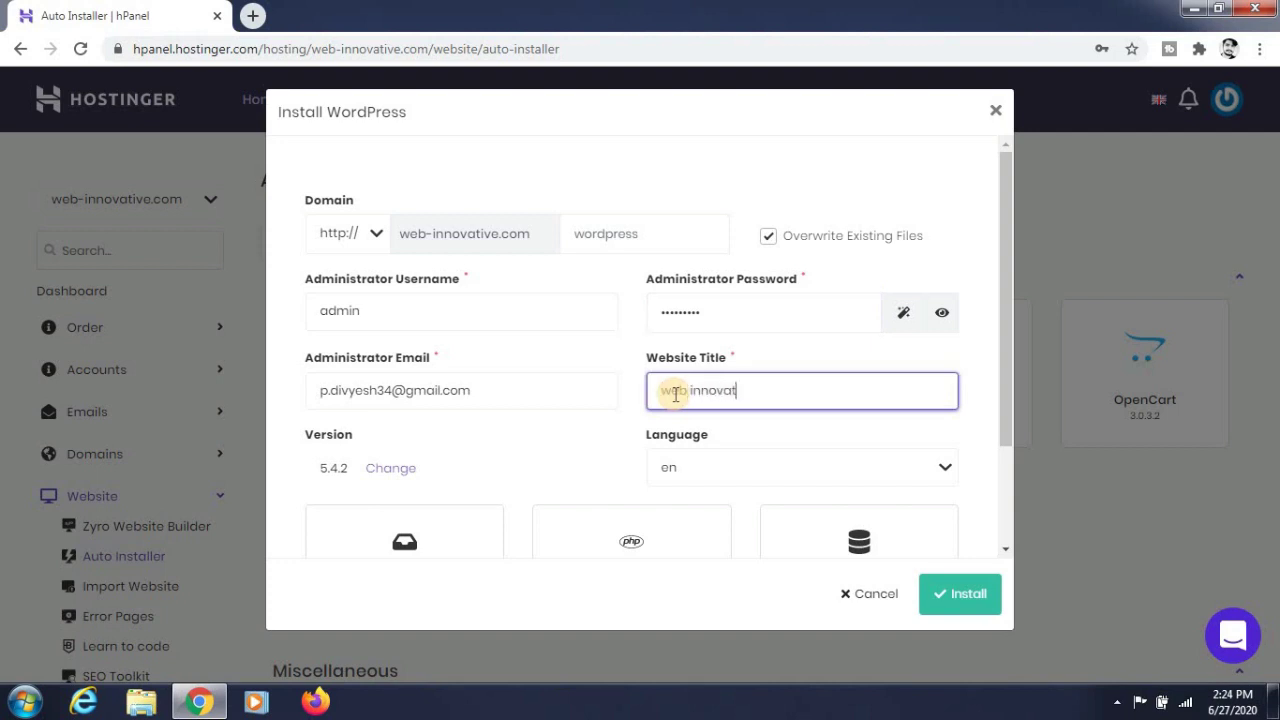
- Run the WordPress installation and check it under Installed Applications
scroll(676, 394, down, 3)
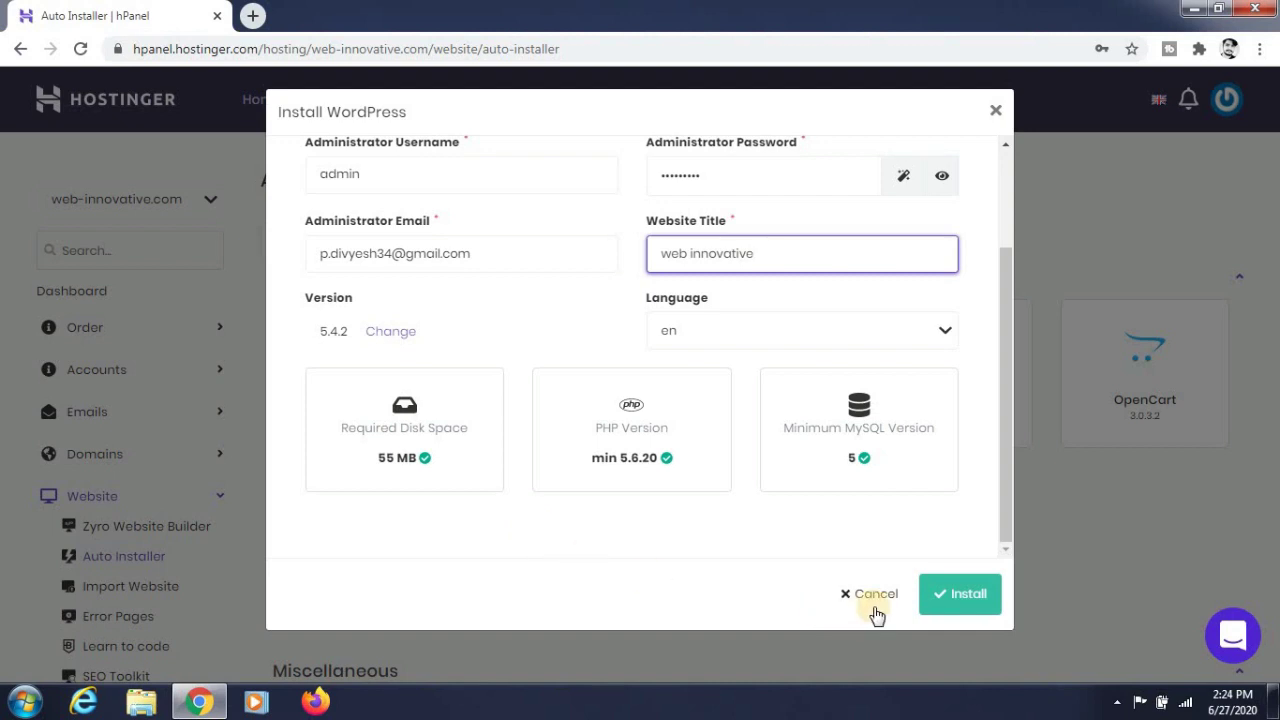
click(940, 597)
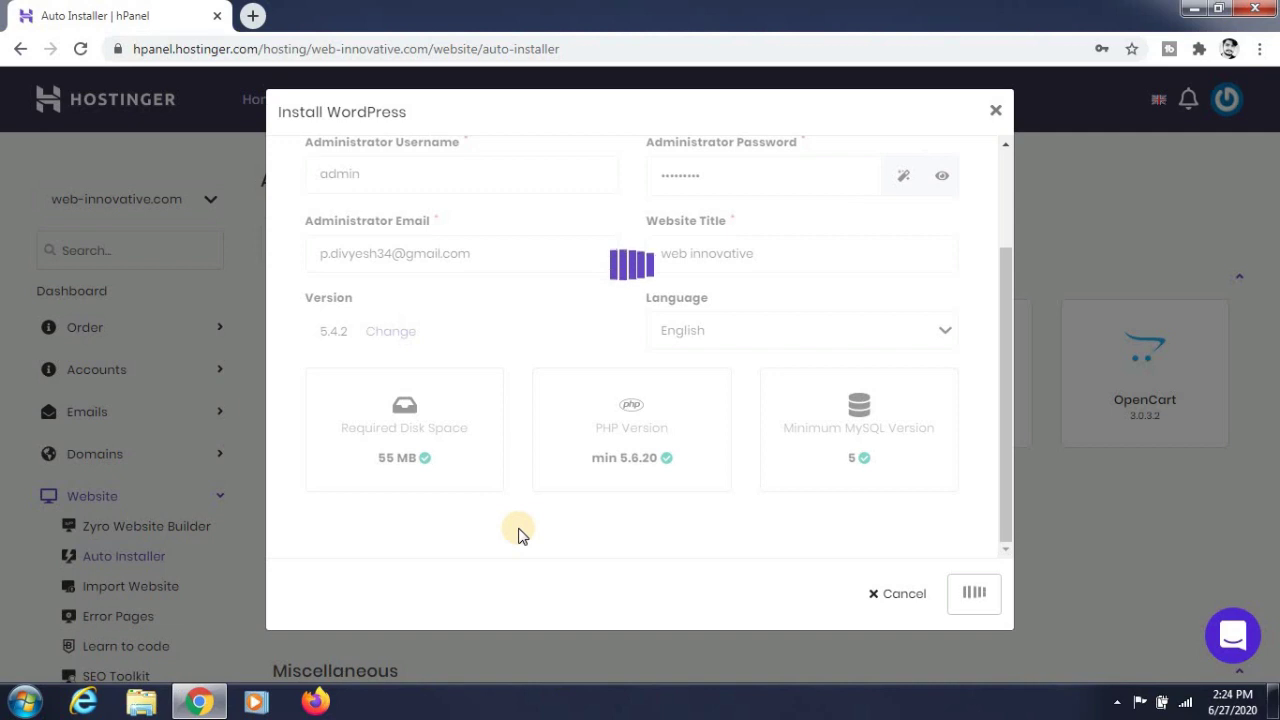
scroll(517, 309, up, 2)
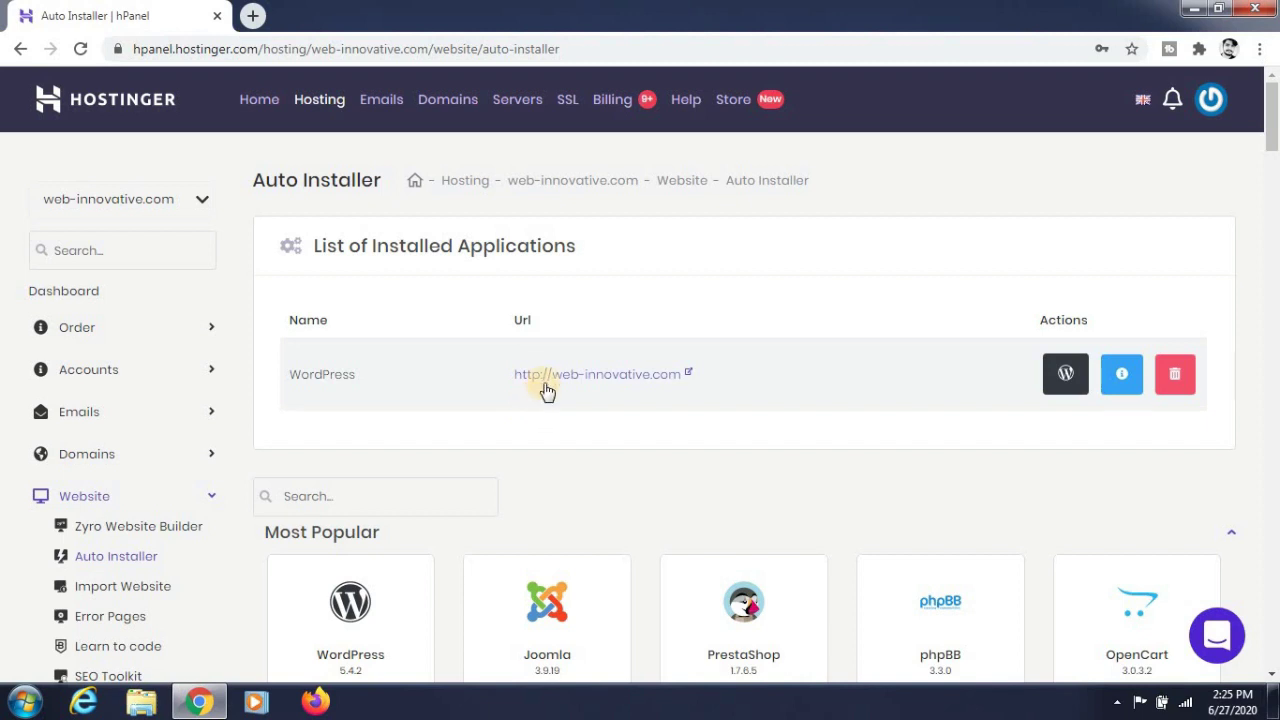
- Open the new site in another tab and load its /wp-admin sign-in page
right_click(543, 378)
click(565, 389)
click(349, 16)
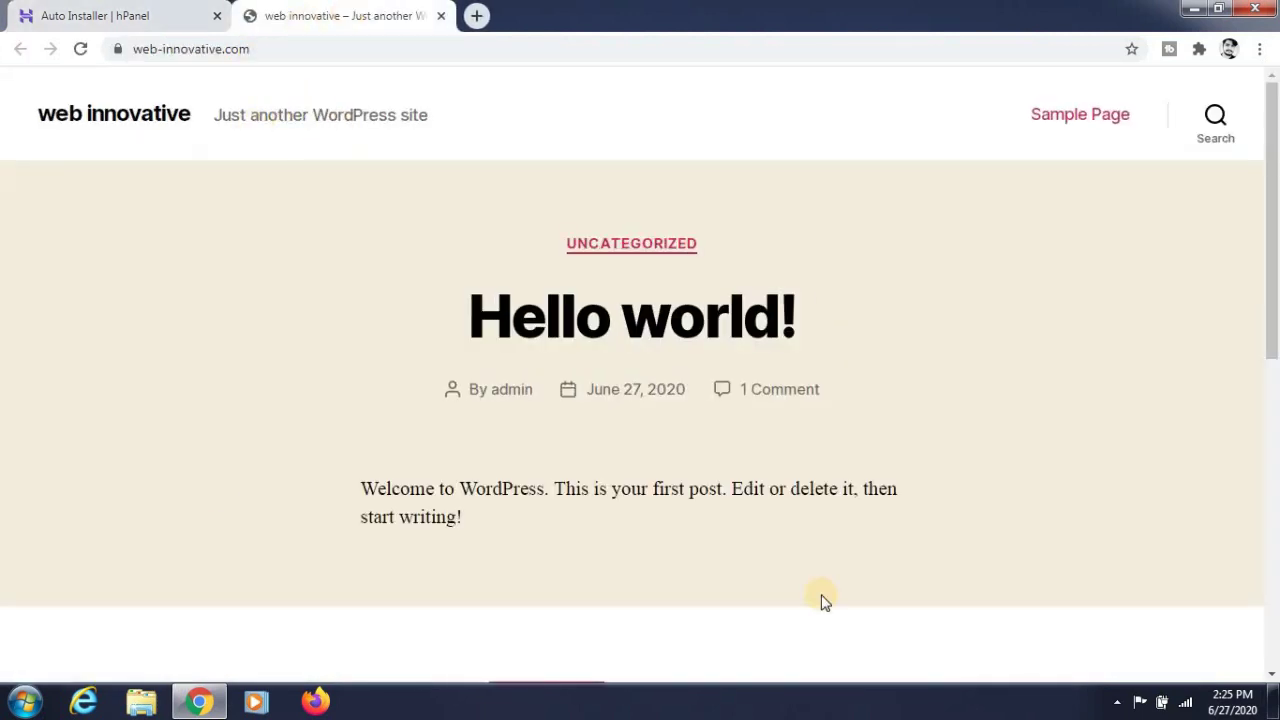
click(371, 49)
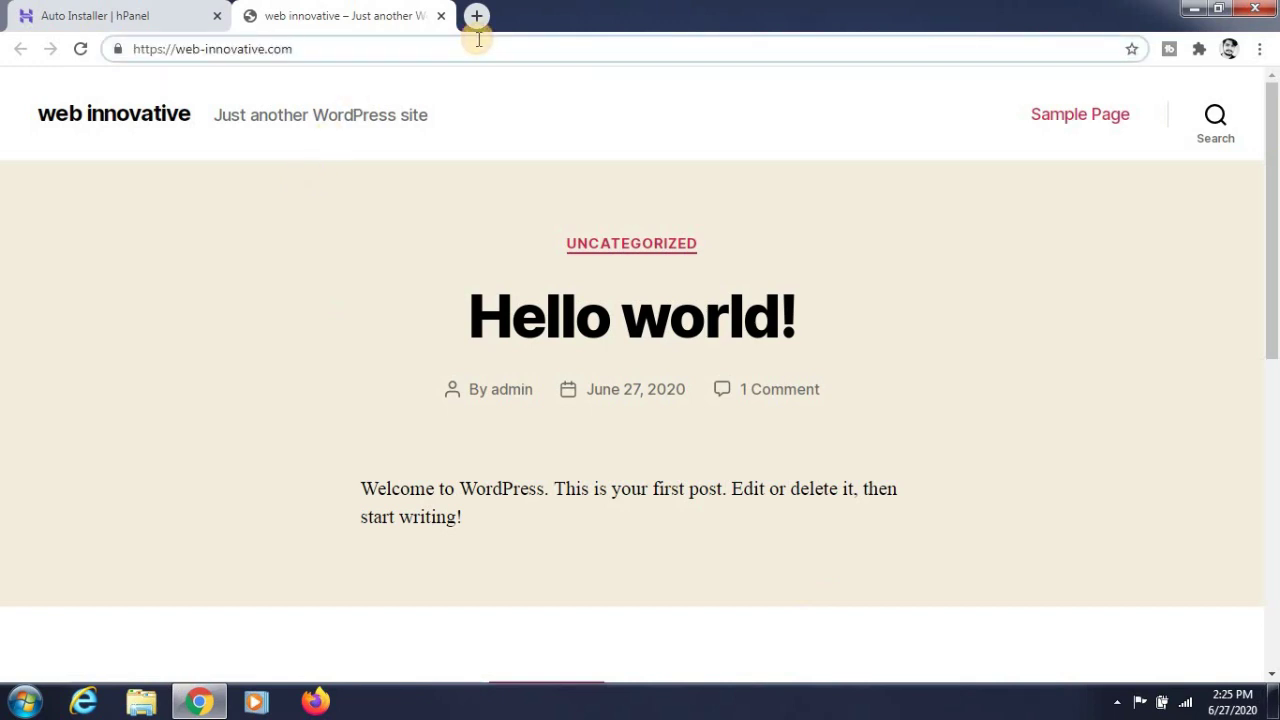
text(/wp-adm)
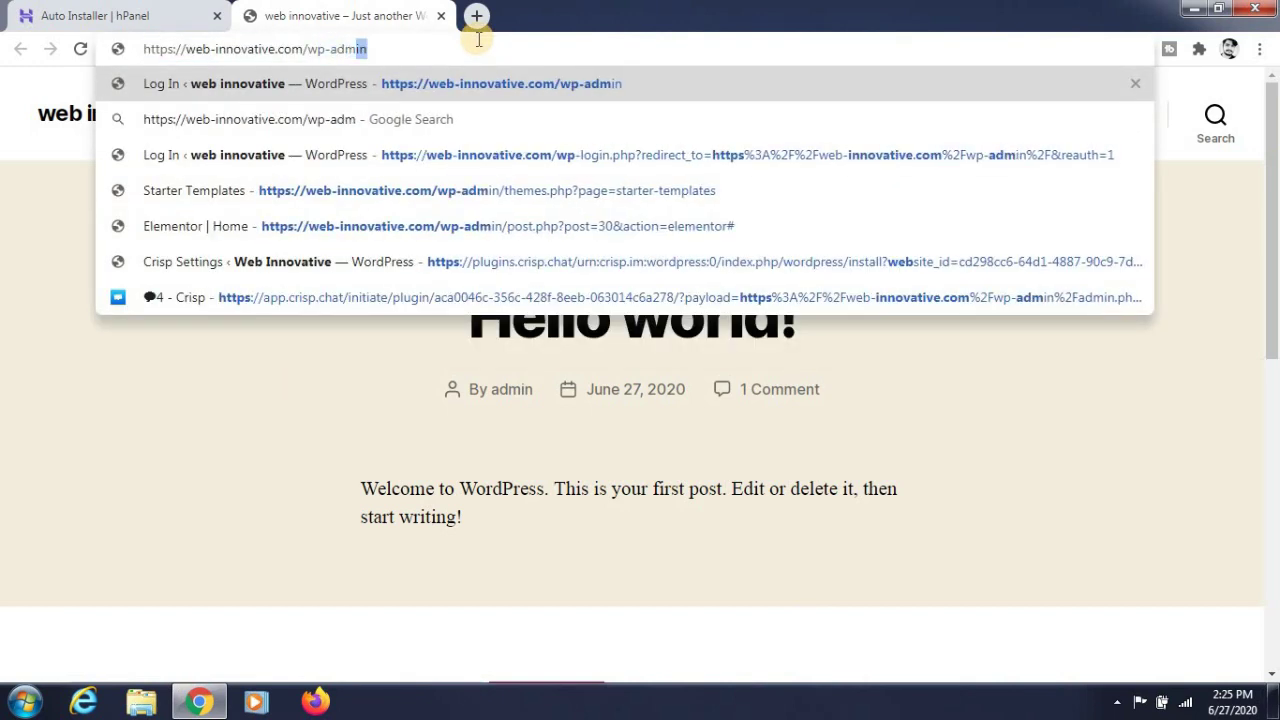
key(Return)
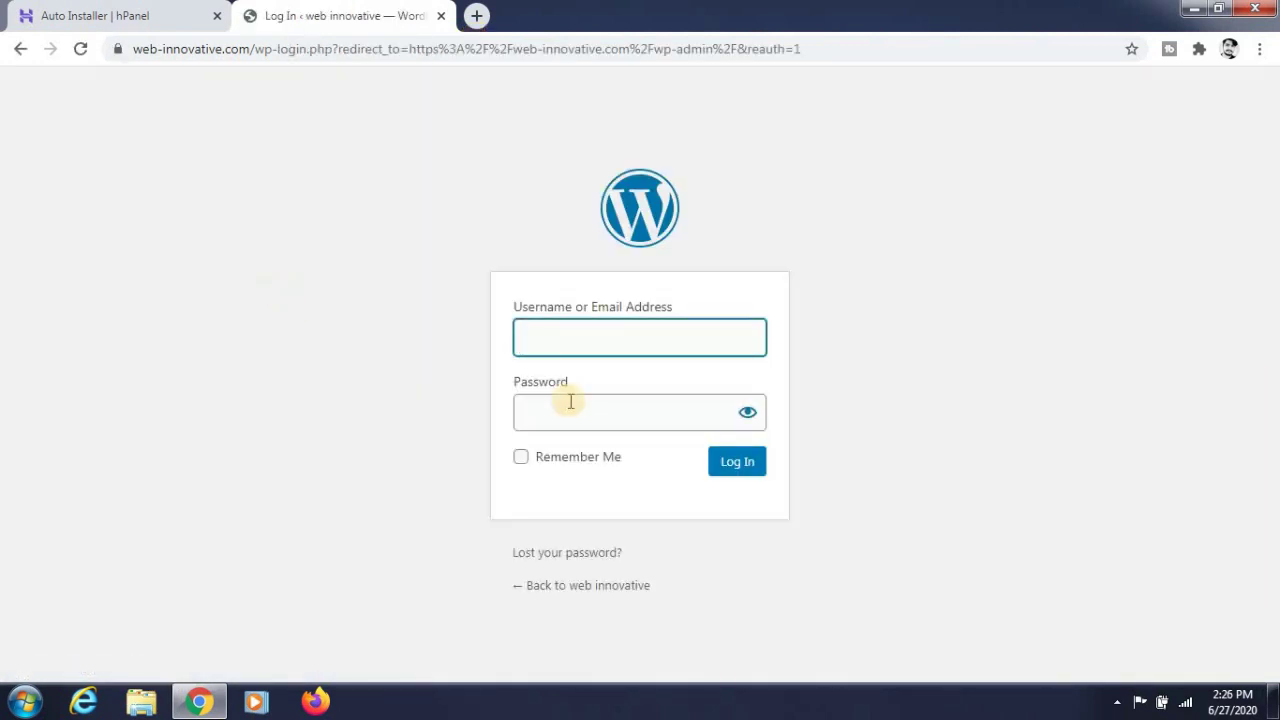
- Sign in as admin with the account password to reach the Dashboard
text(admin)
key(Tab)
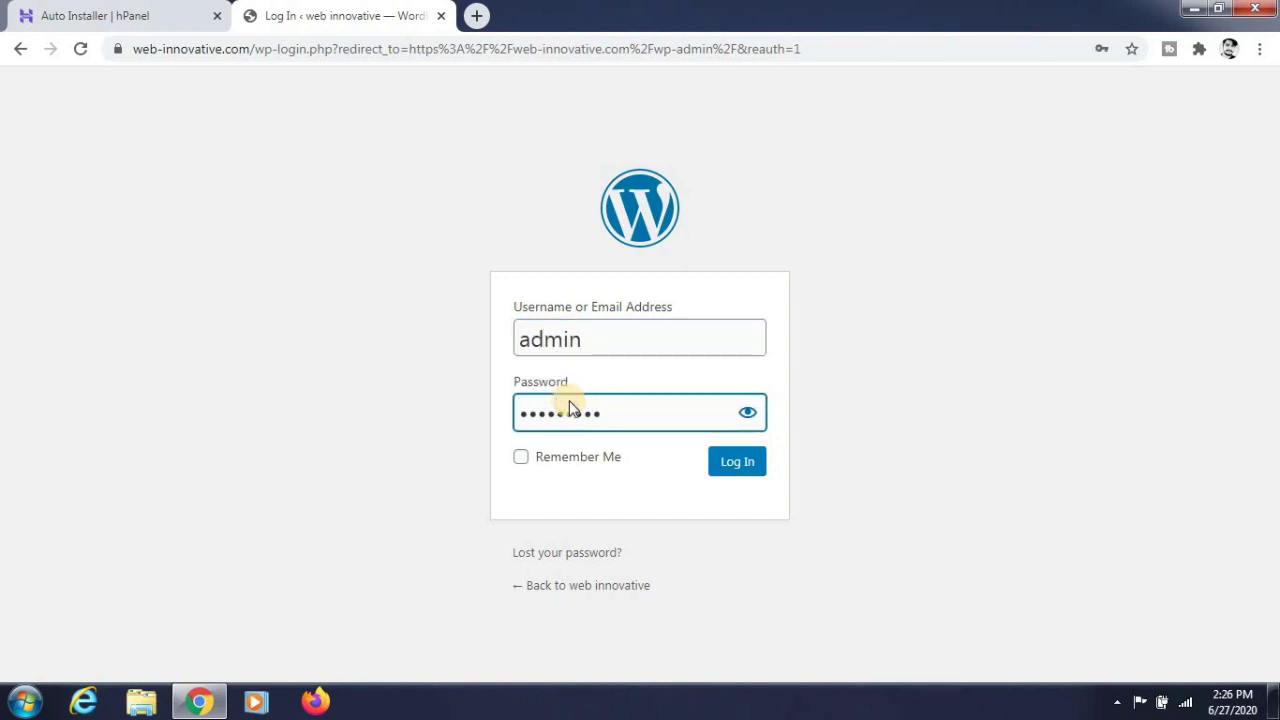
key(Return)
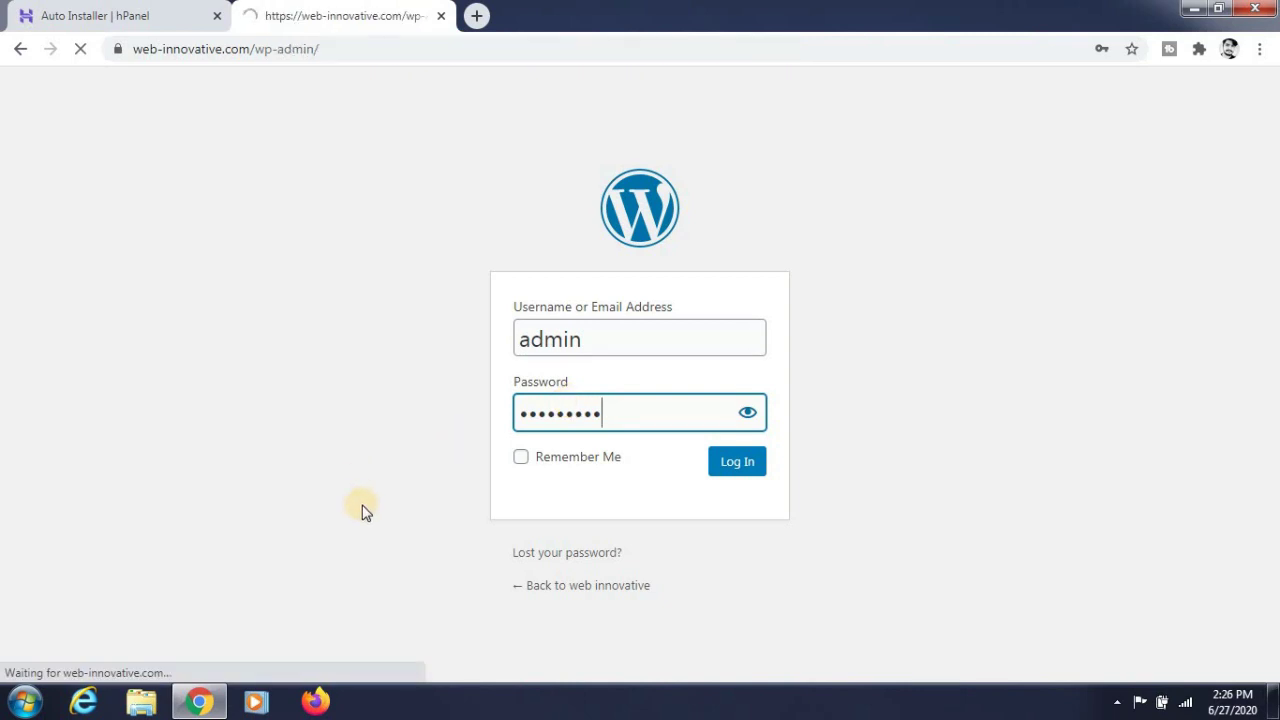
scroll(203, 250, down, 3)
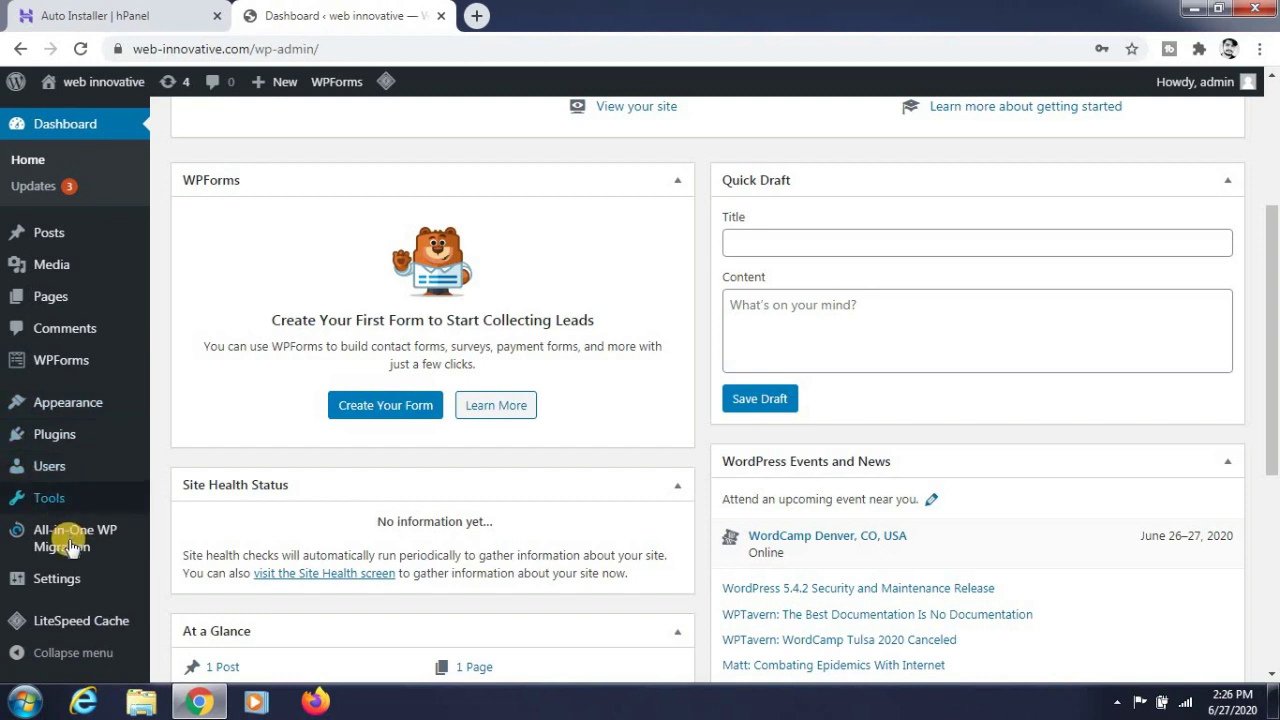
- Open Appearance > Themes in a new tab and go to Add New
mouse_move(91, 402)
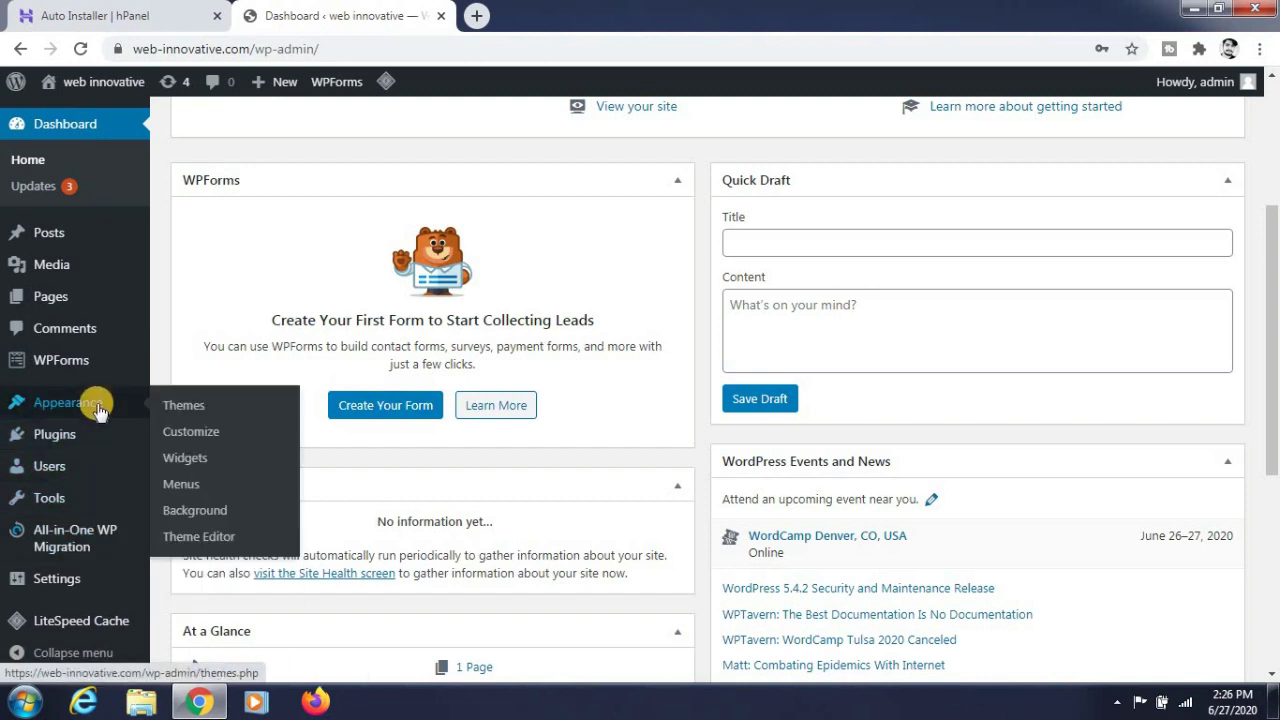
right_click(179, 408)
click(196, 414)
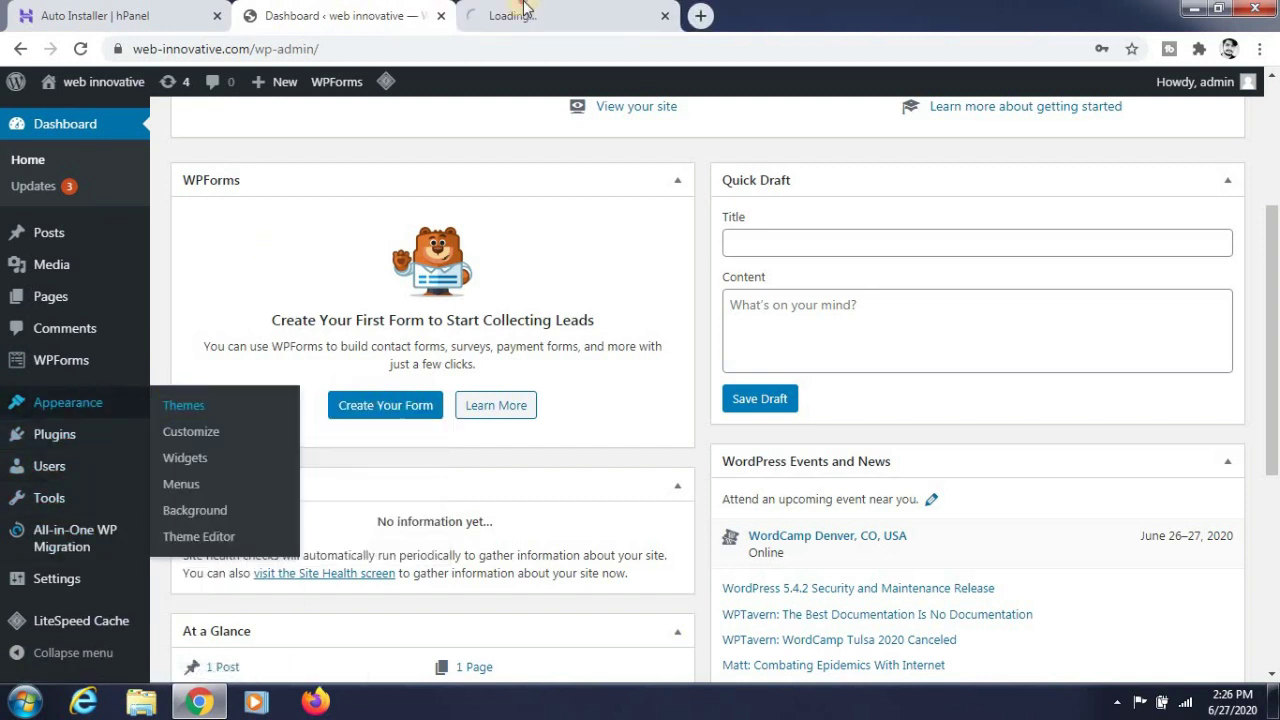
click(525, 8)
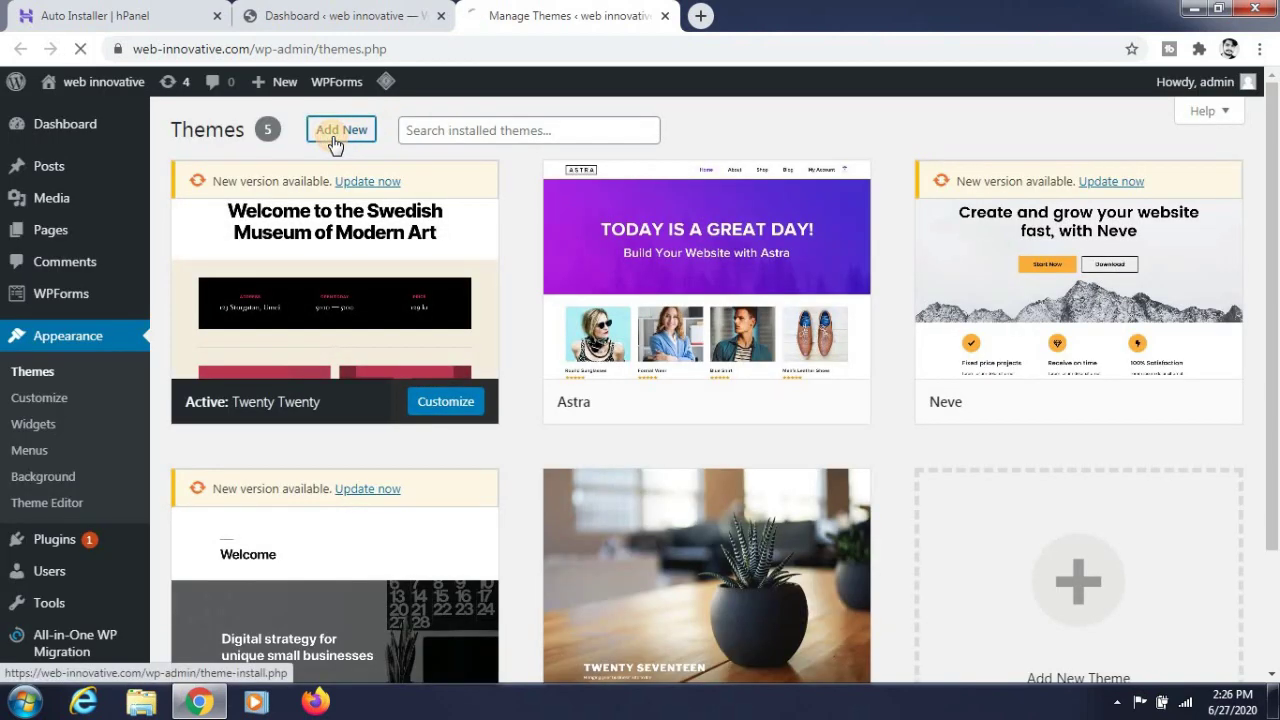
click(334, 138)
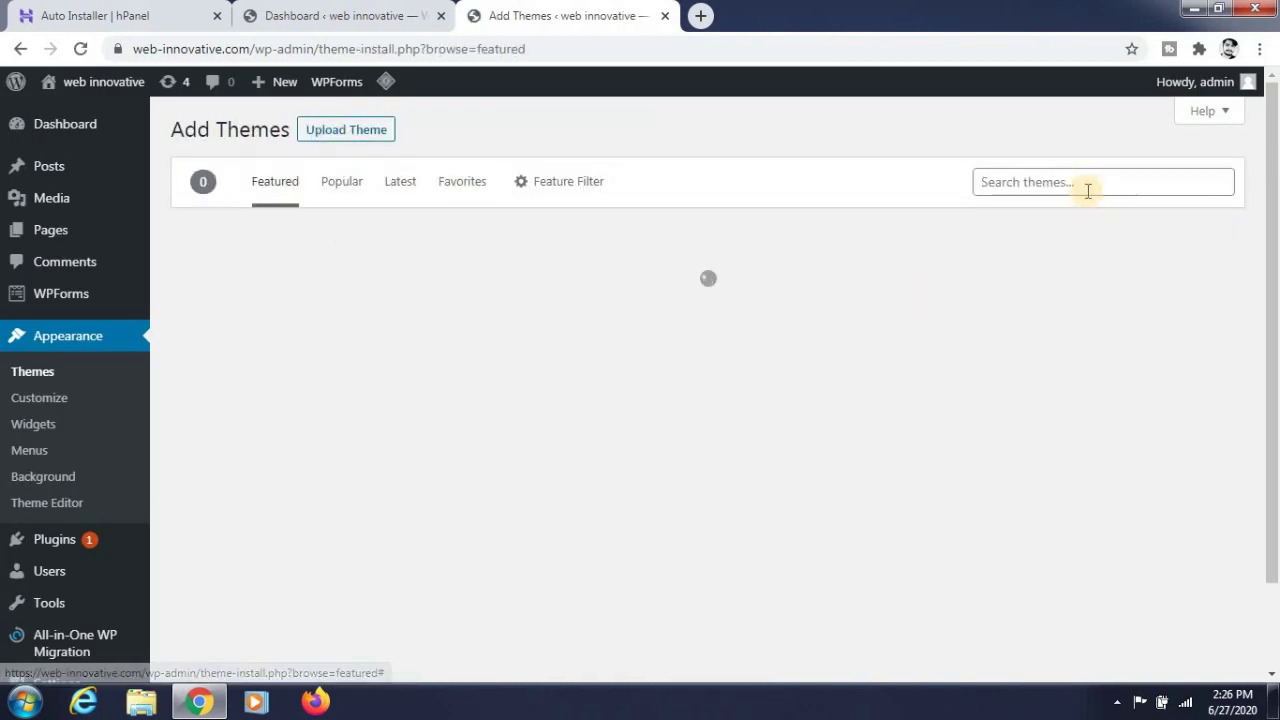
- Search the theme directory for Astra and activate the Astra theme
click(1080, 187)
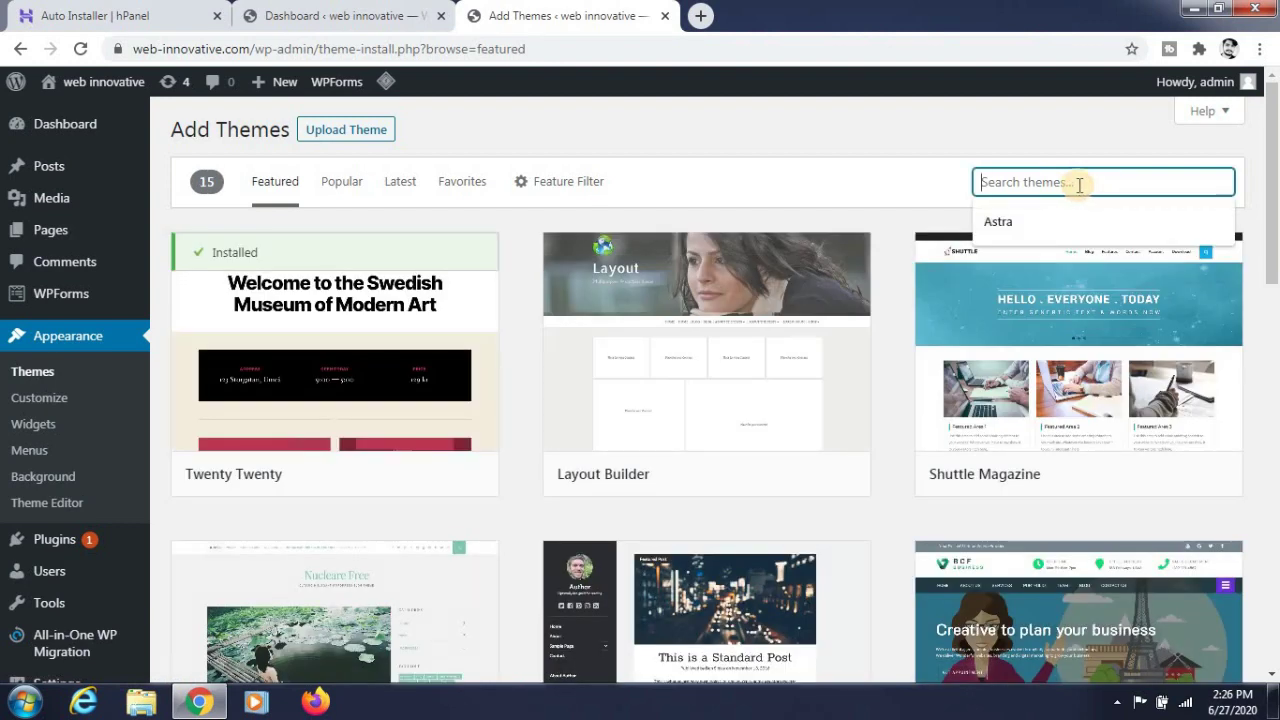
text(A)
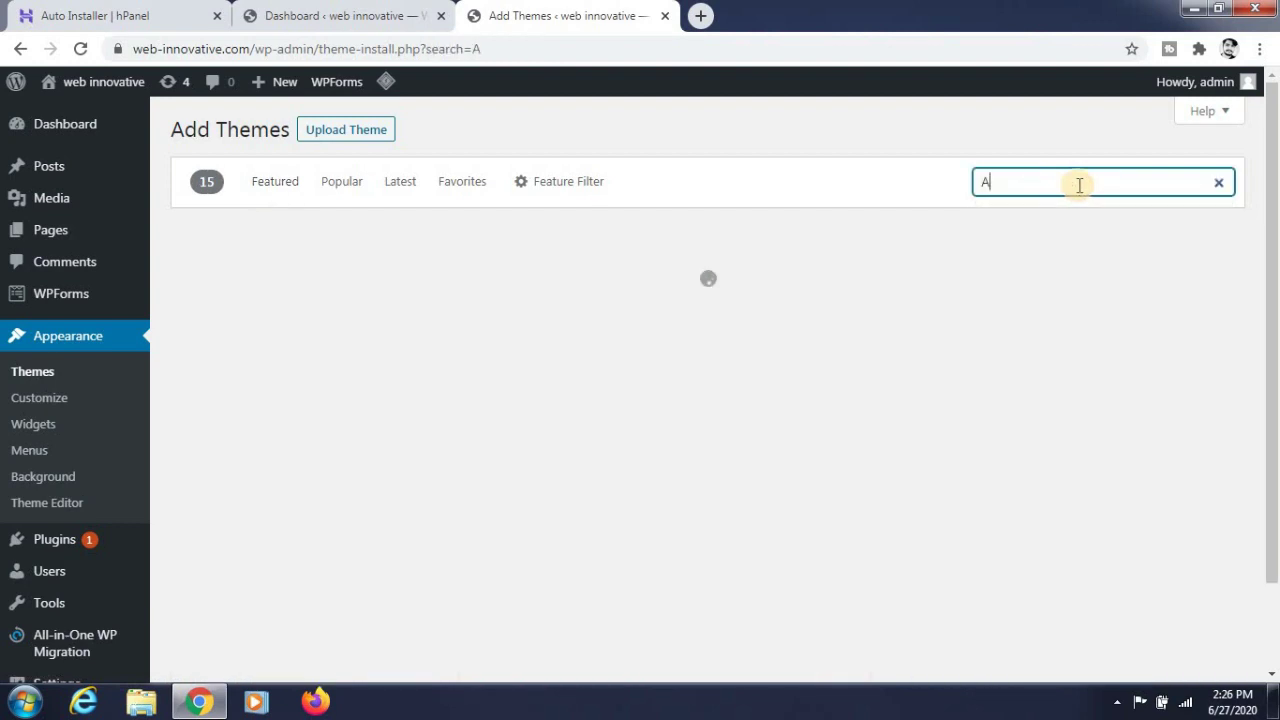
text(d)
key(BackSpace)
text(stra)
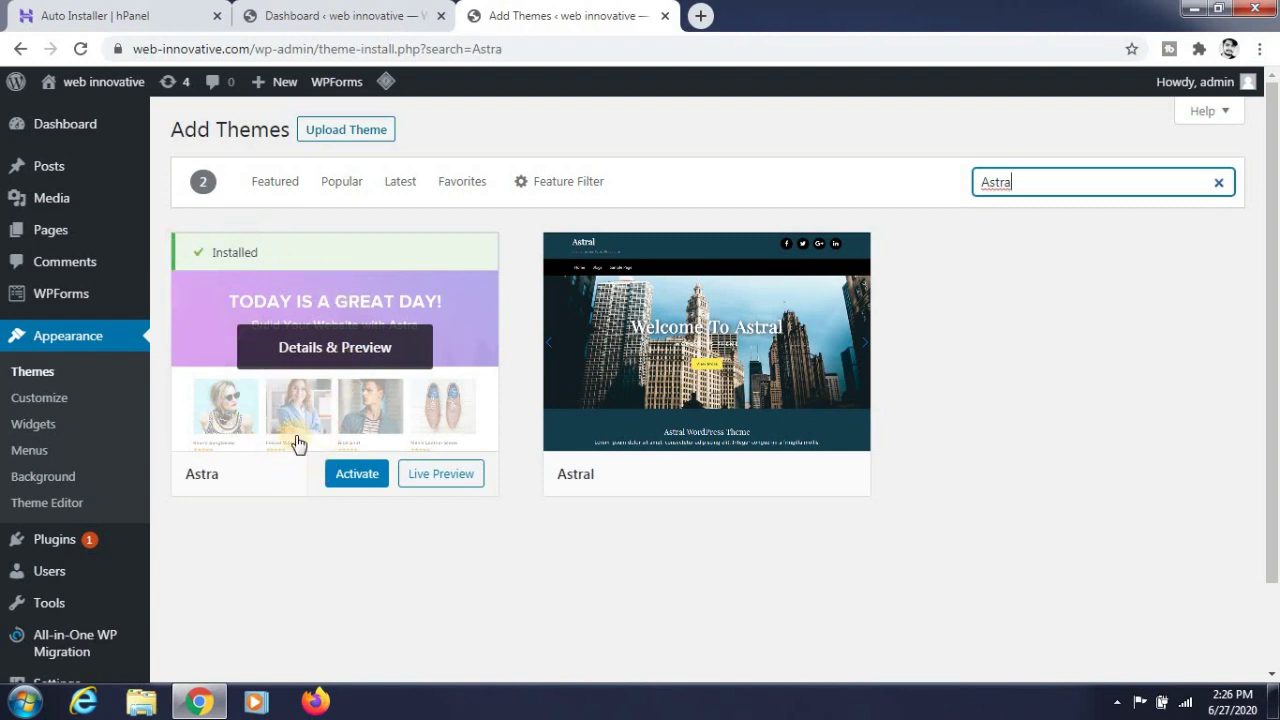
click(355, 477)
right_click(355, 479)
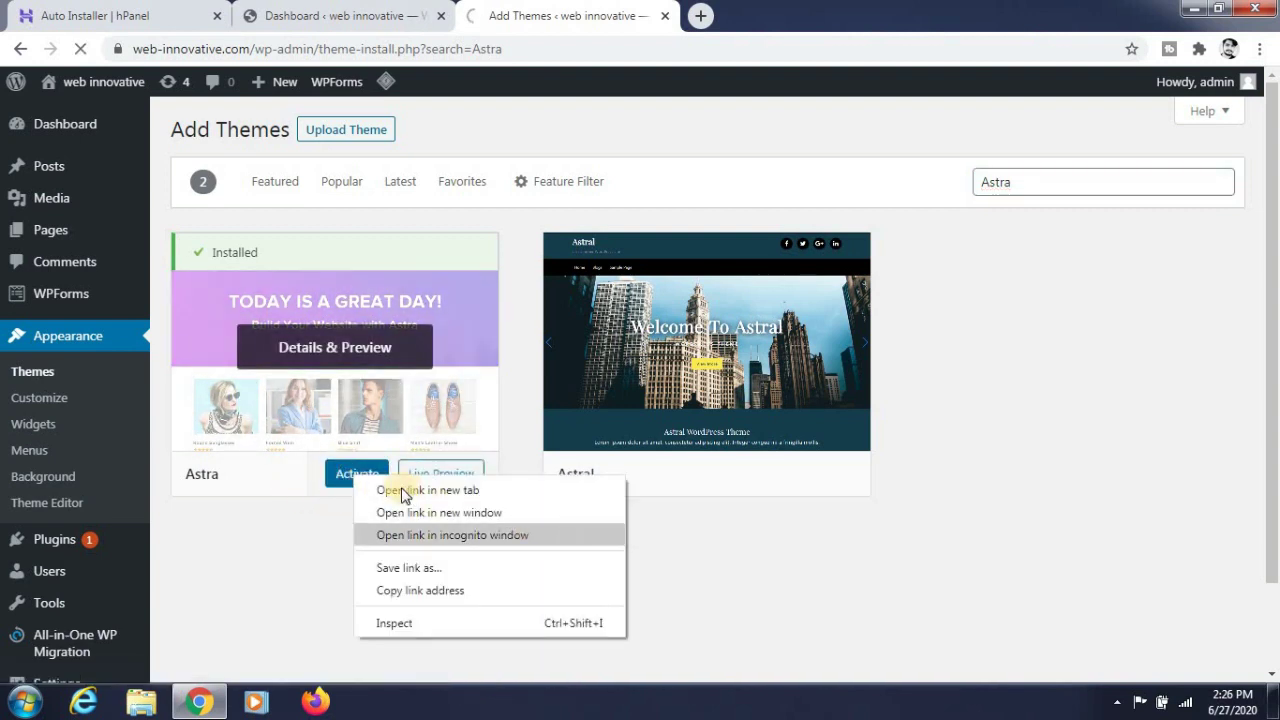
click(347, 478)
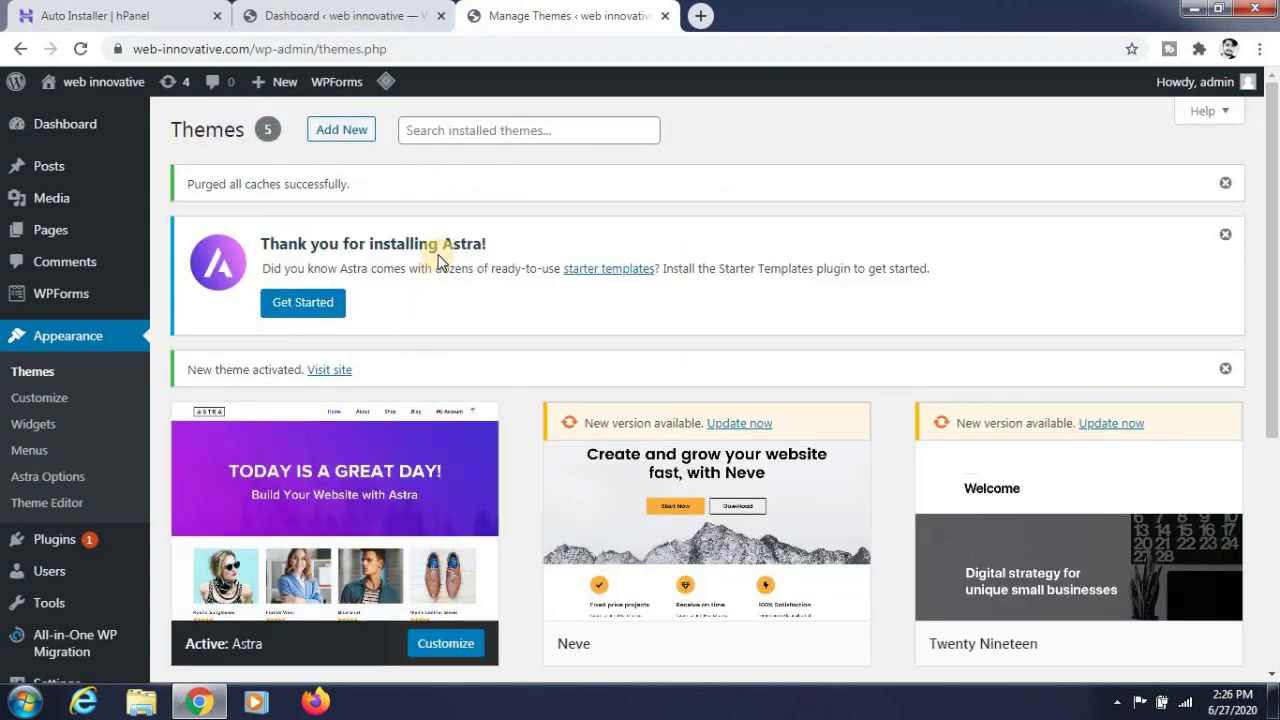
scroll(438, 260, down, 1)
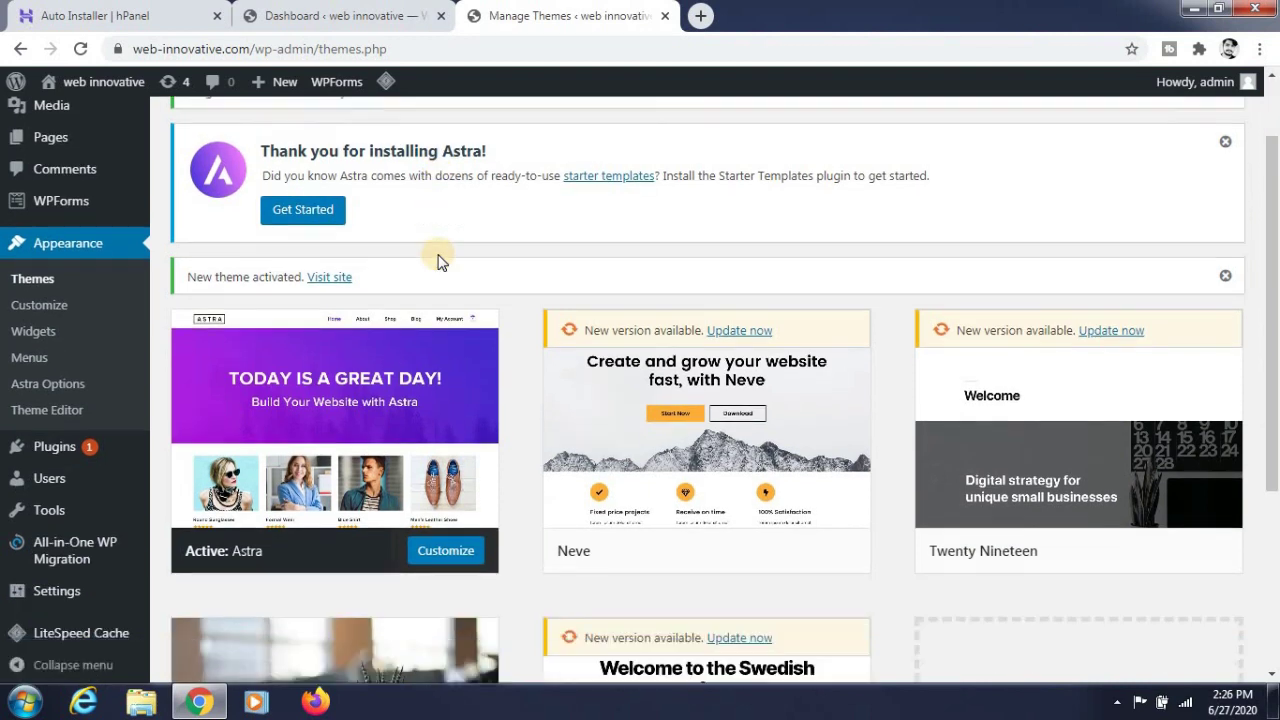
- In Plugins > Add New, search 'astra' and activate the Starter Templates plugin
mouse_move(80, 446)
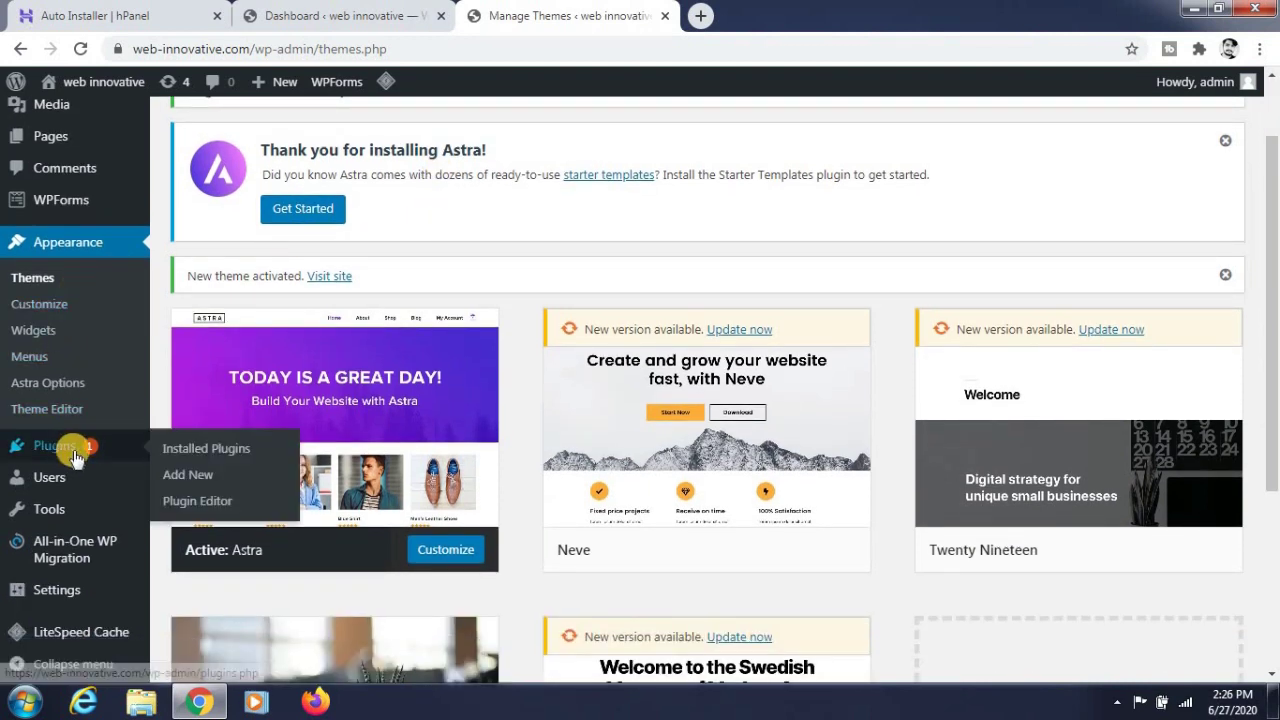
click(180, 474)
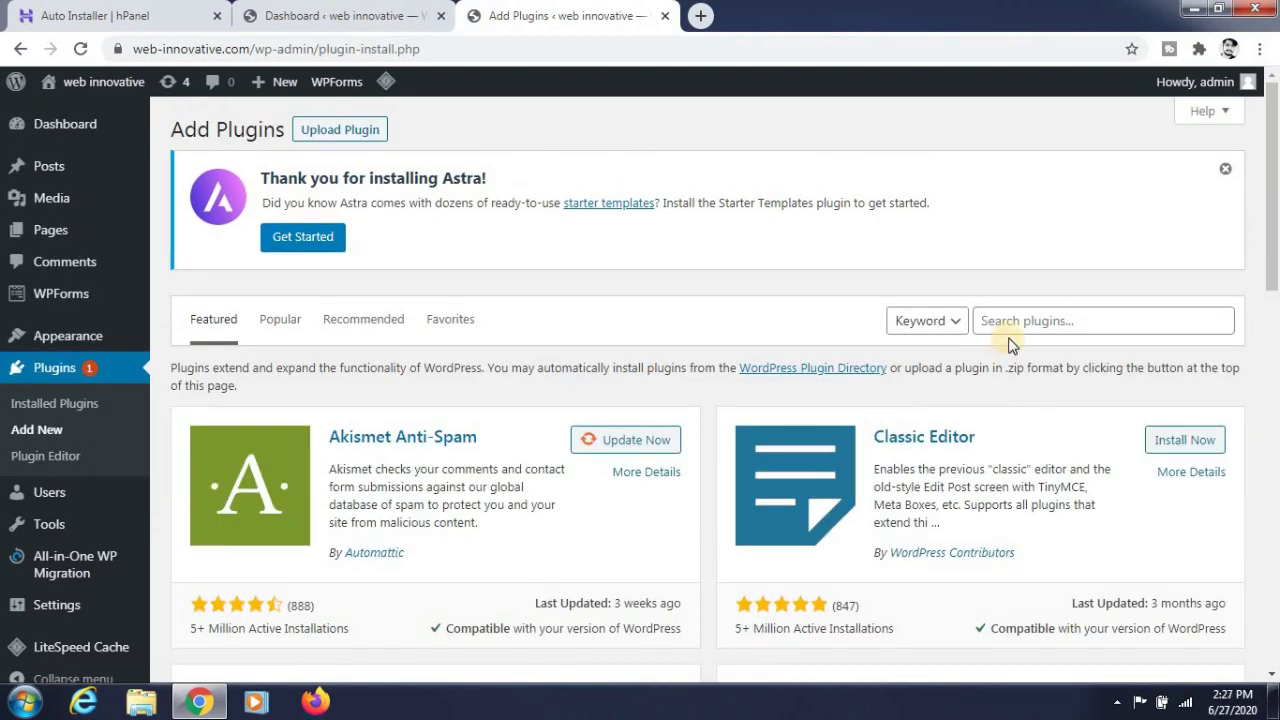
click(1012, 331)
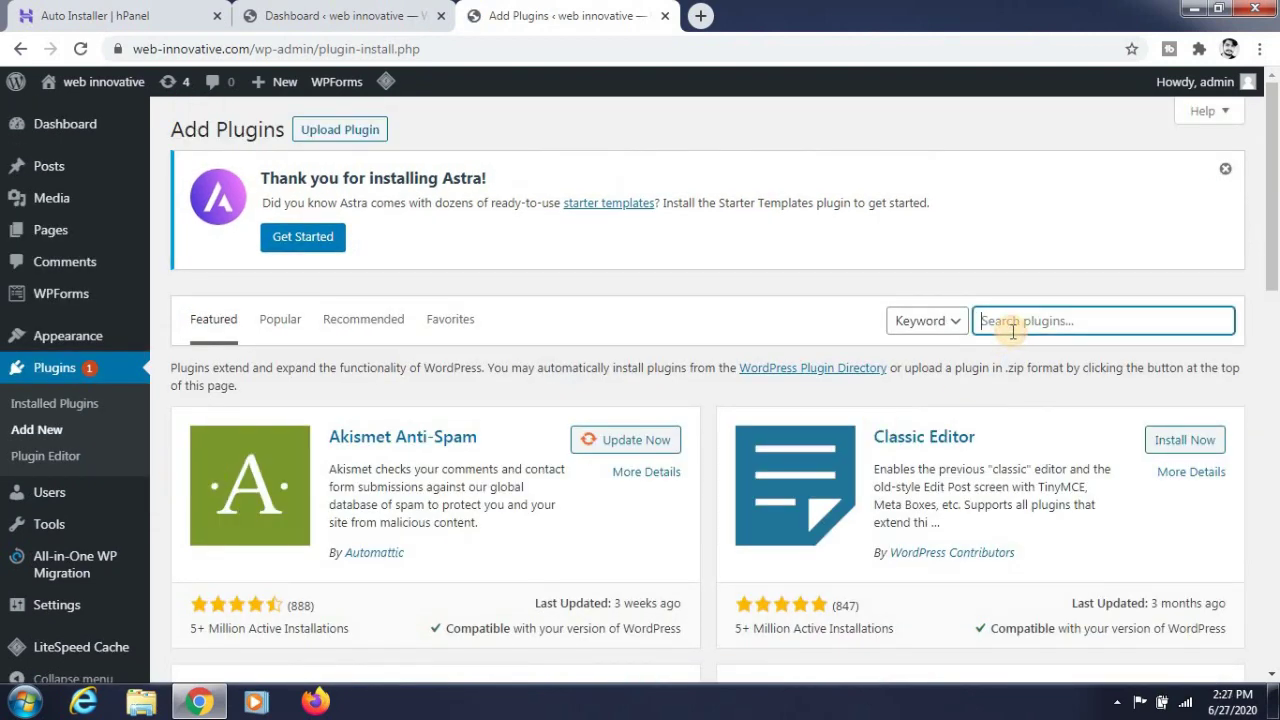
text(astra)
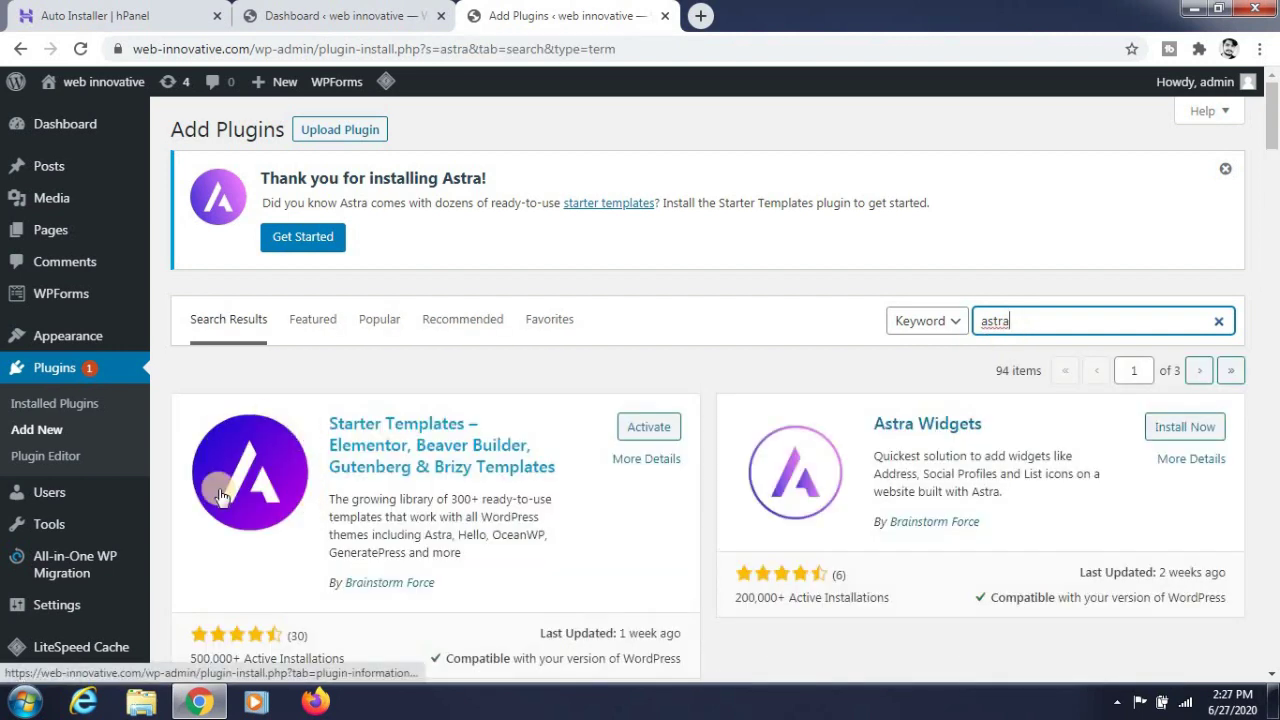
scroll(363, 444, down, 2)
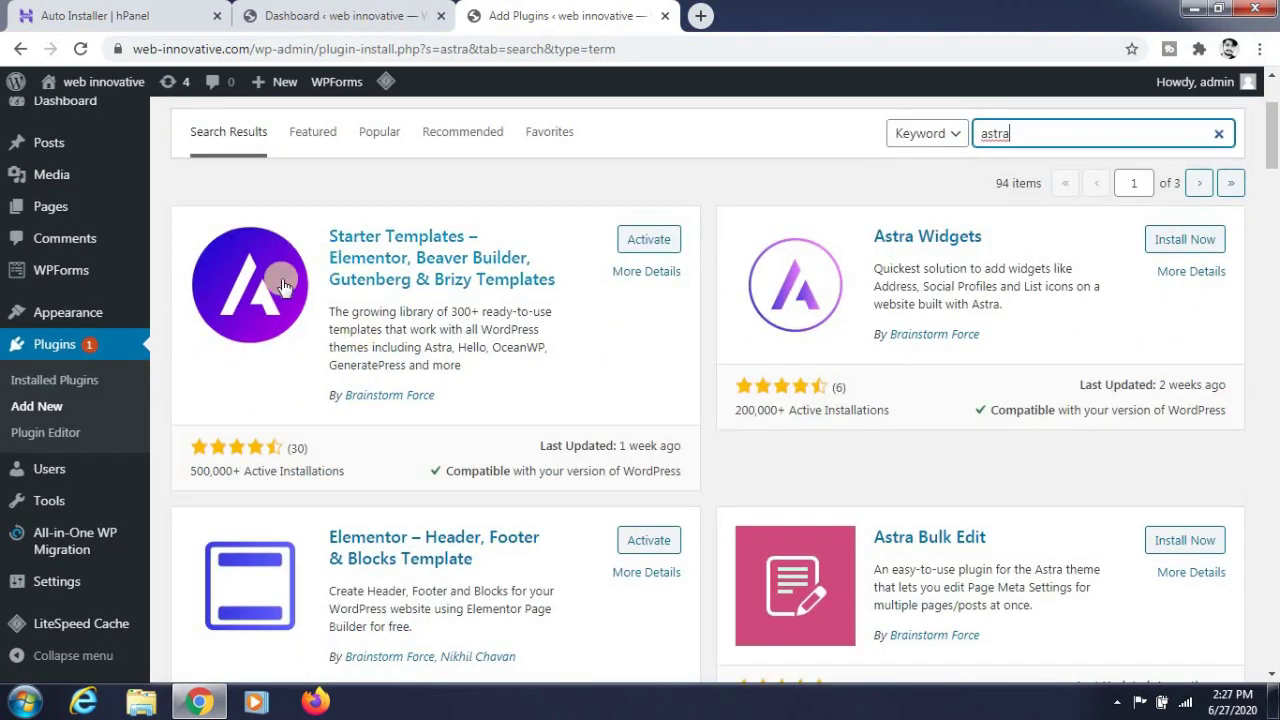
click(674, 248)
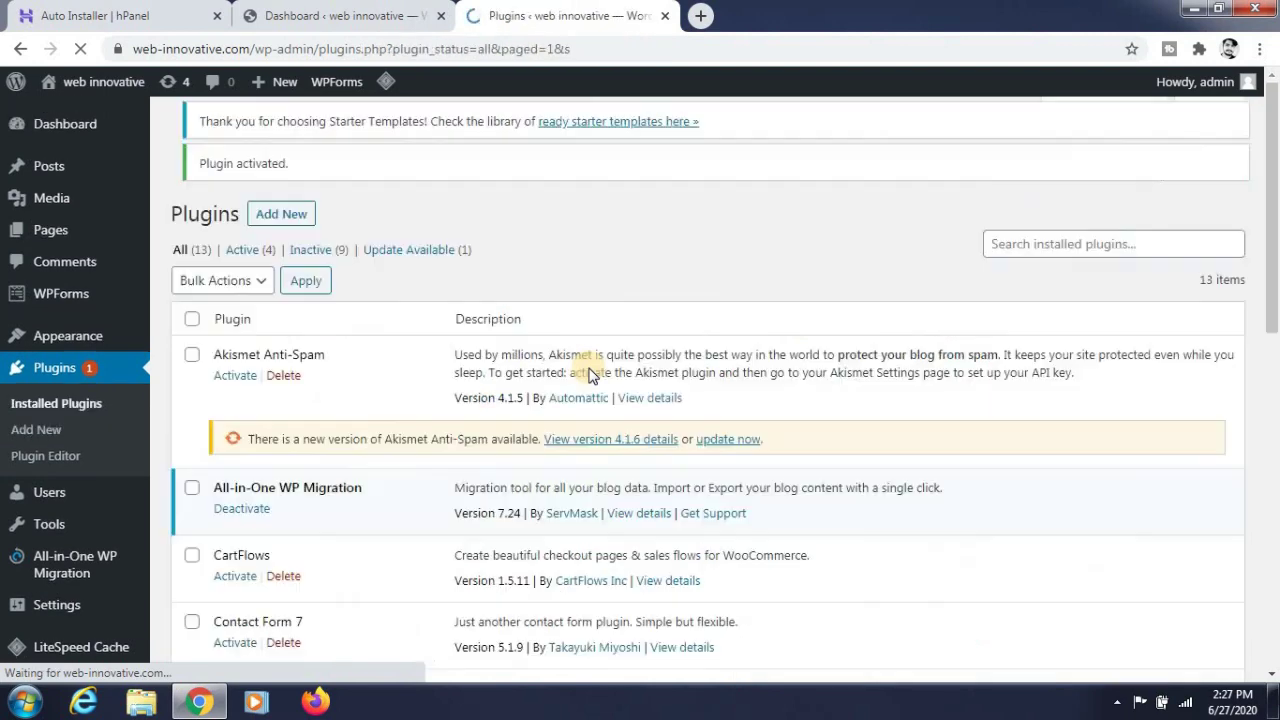
- Open the Starter Templates library from the plugin list
scroll(478, 255, down, 6)
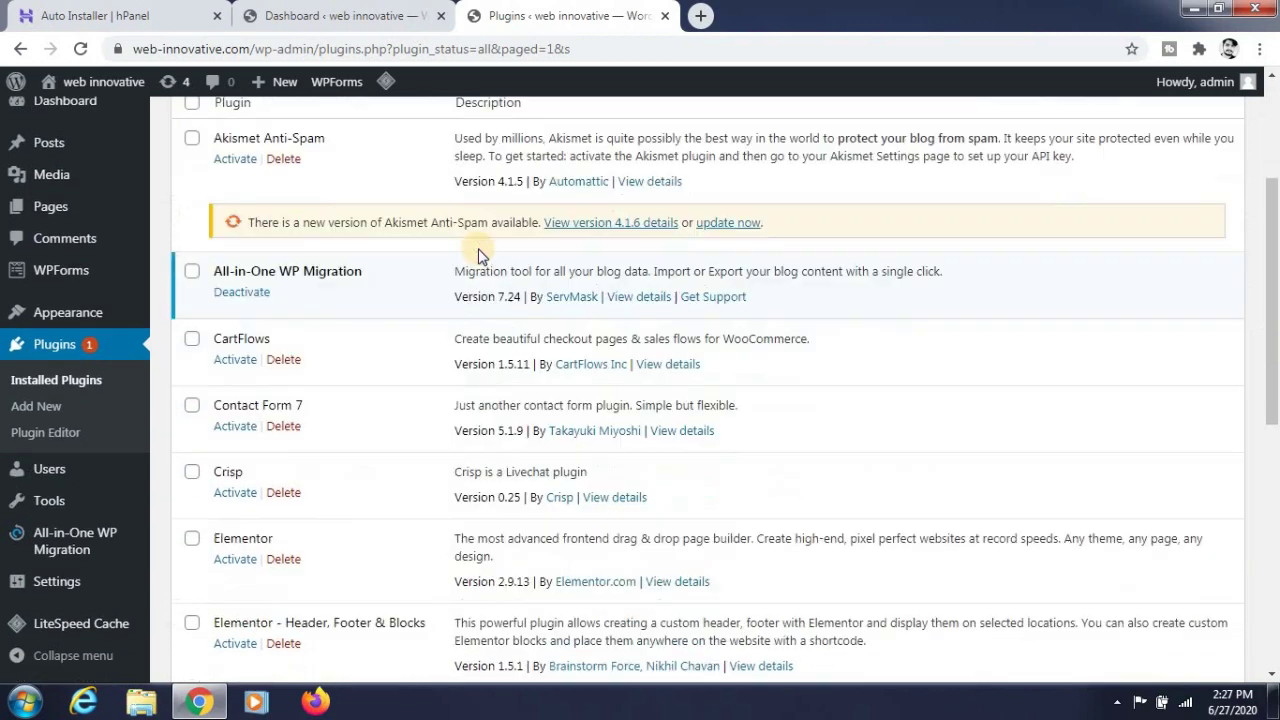
scroll(478, 248, down, 3)
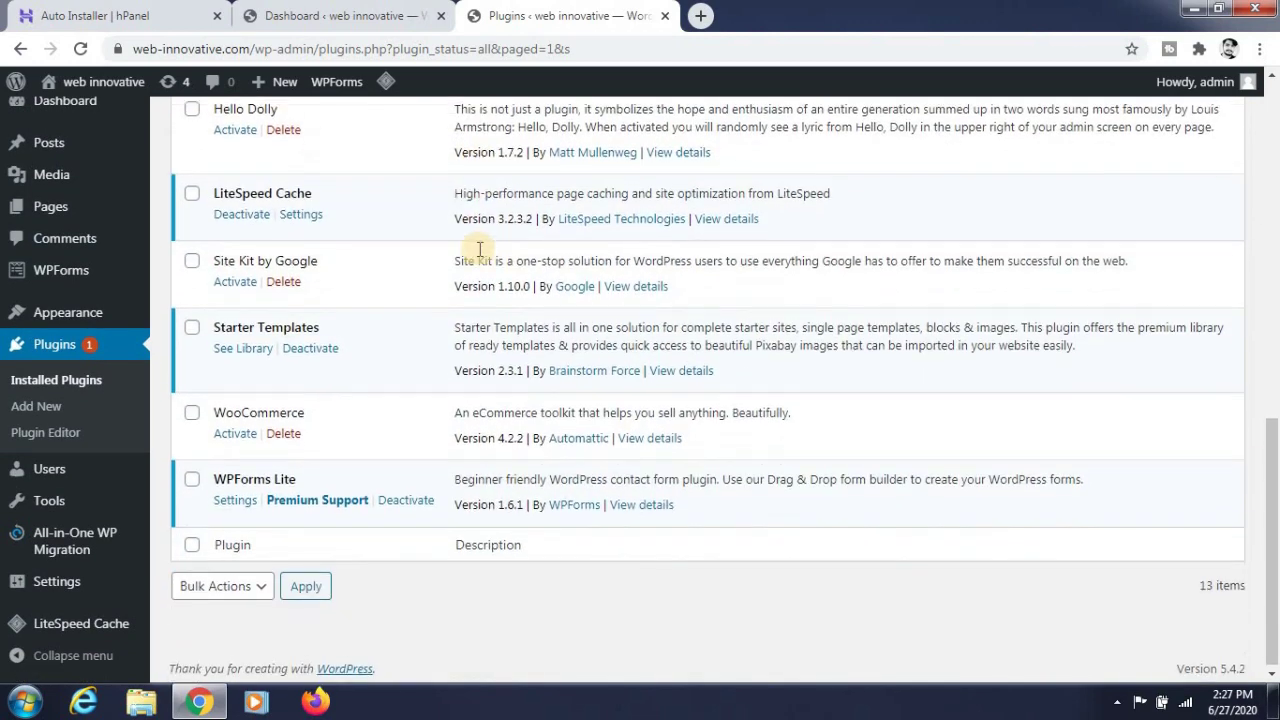
click(238, 344)
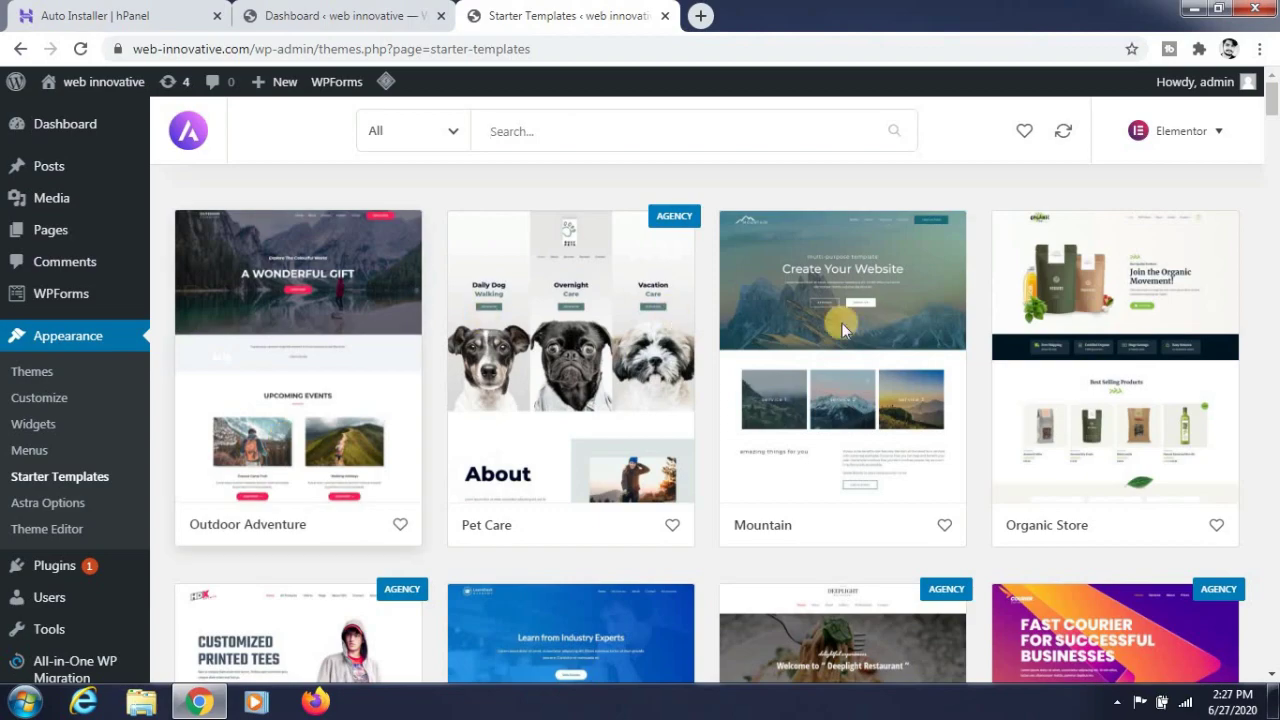
- Browse the template grid and open the Mountain template's page listing
scroll(909, 329, down, 5)
scroll(905, 344, down, 5)
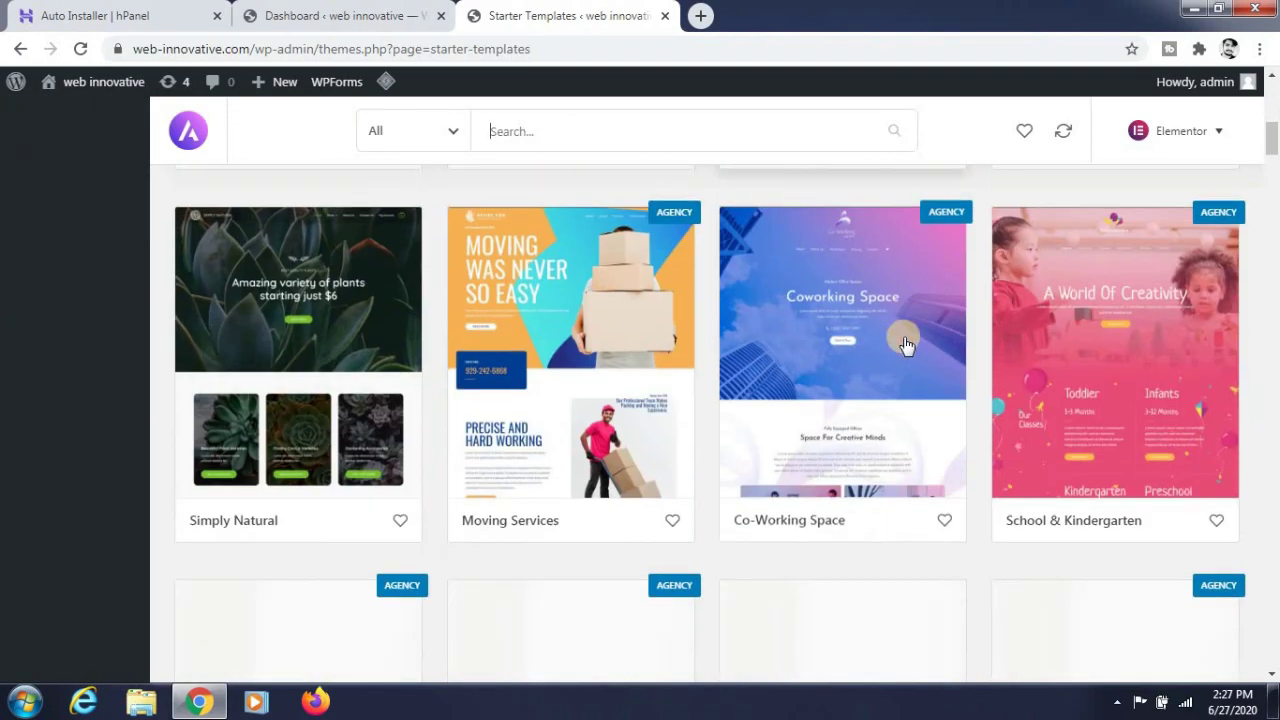
scroll(905, 344, down, 5)
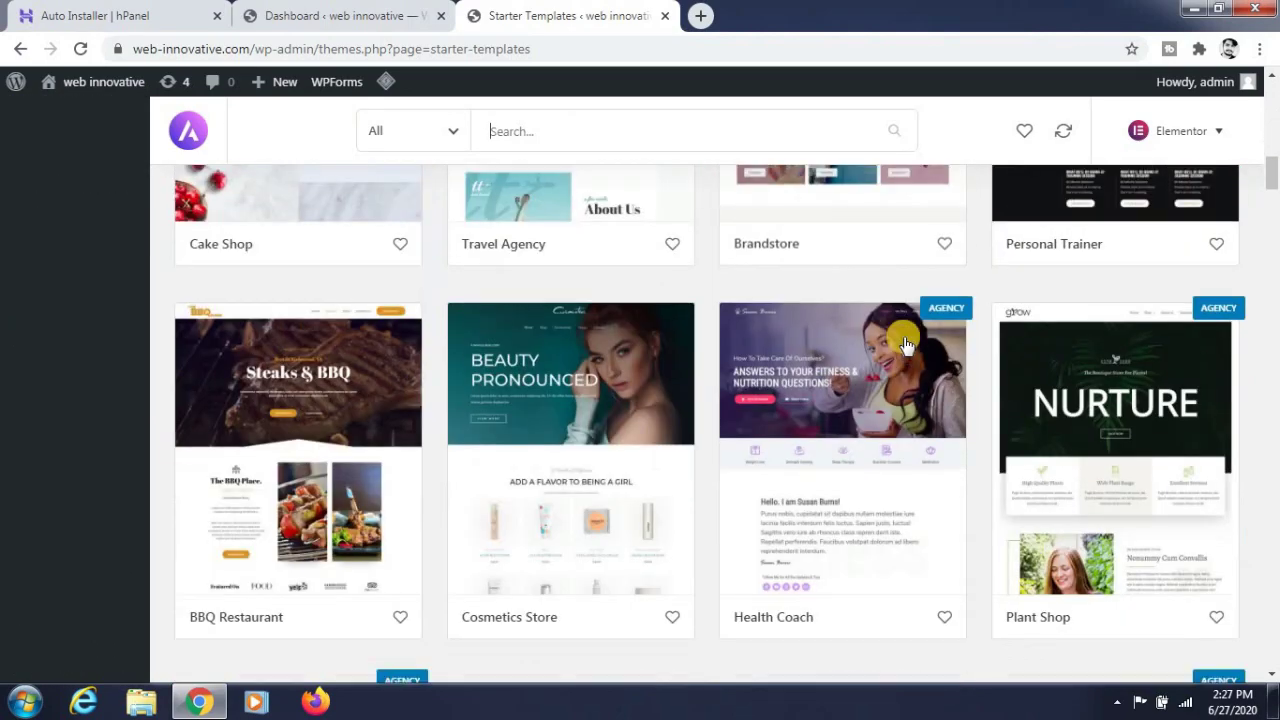
scroll(905, 344, up, 3)
scroll(905, 344, up, 9)
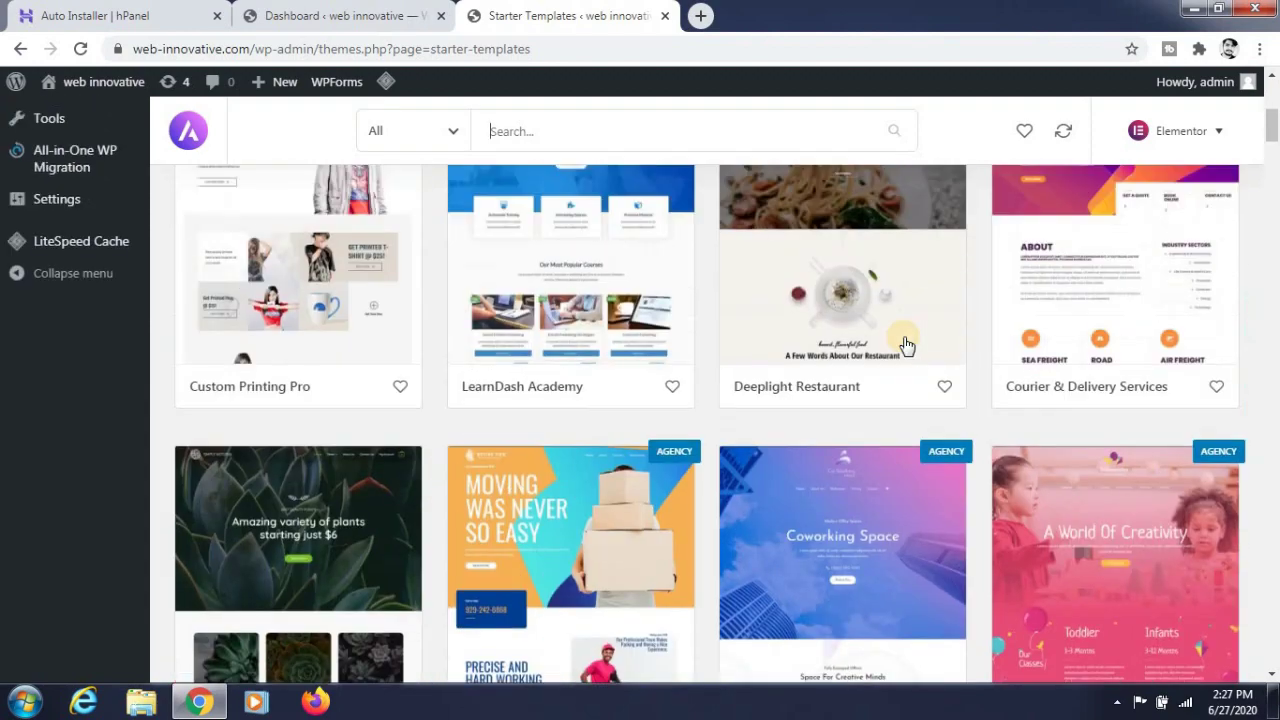
scroll(882, 338, up, 3)
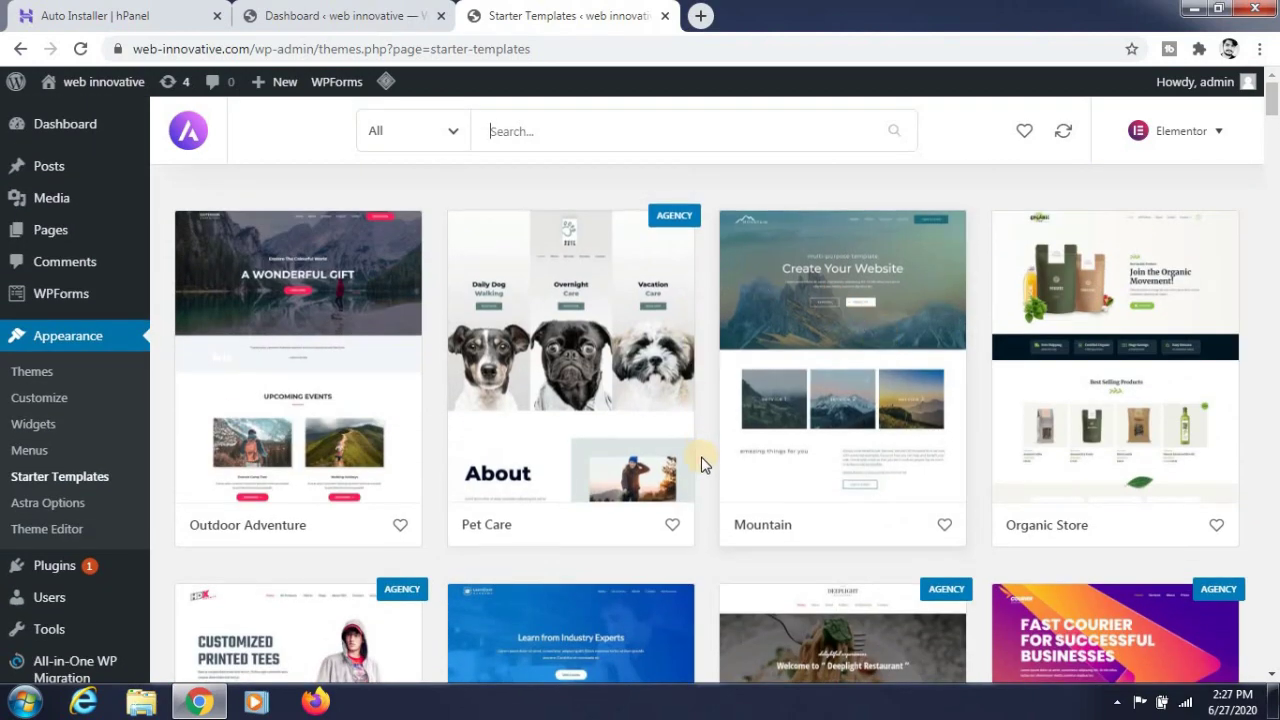
click(805, 320)
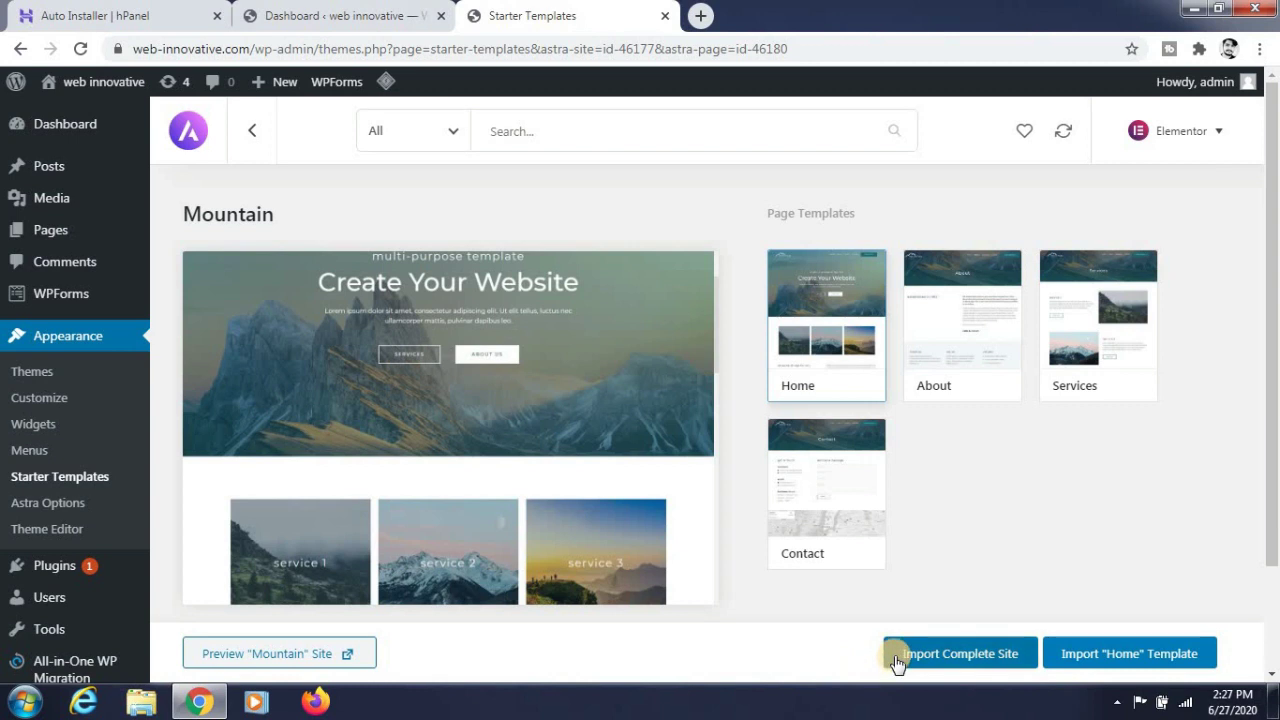
- Import the complete Mountain site, deleting the previously imported site first
click(897, 660)
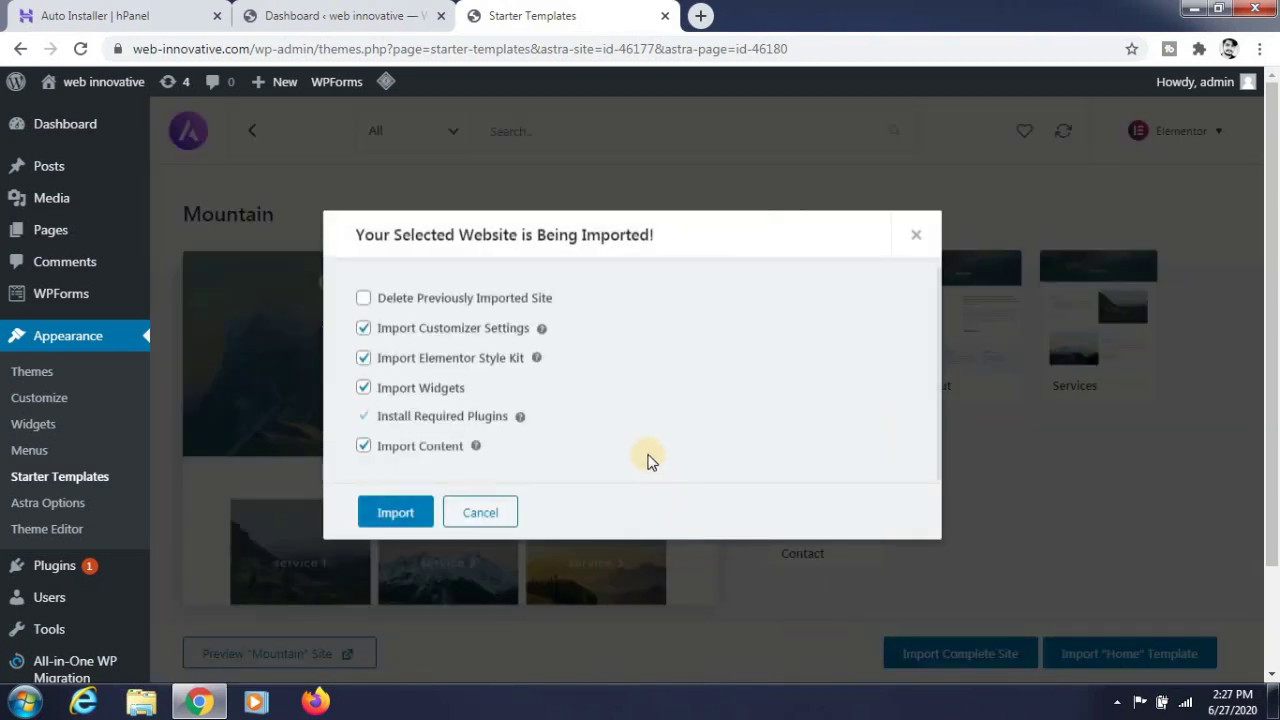
click(497, 298)
scroll(555, 412, down, 2)
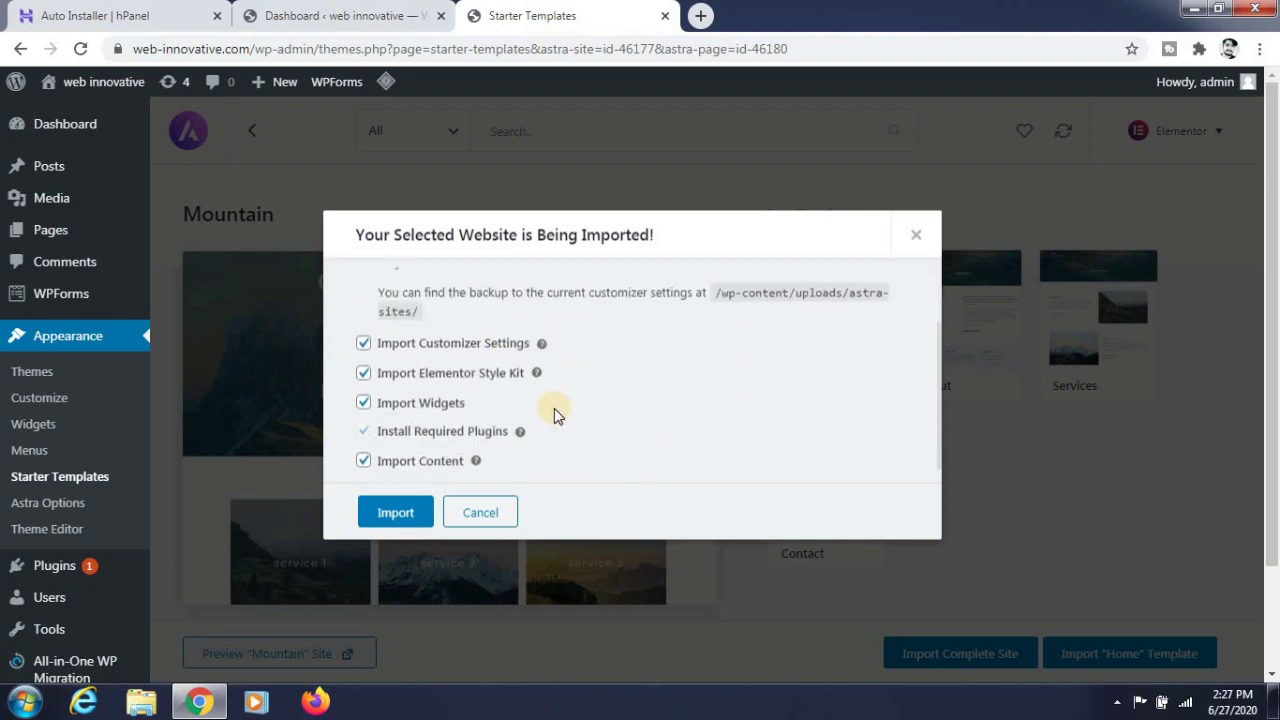
click(396, 506)
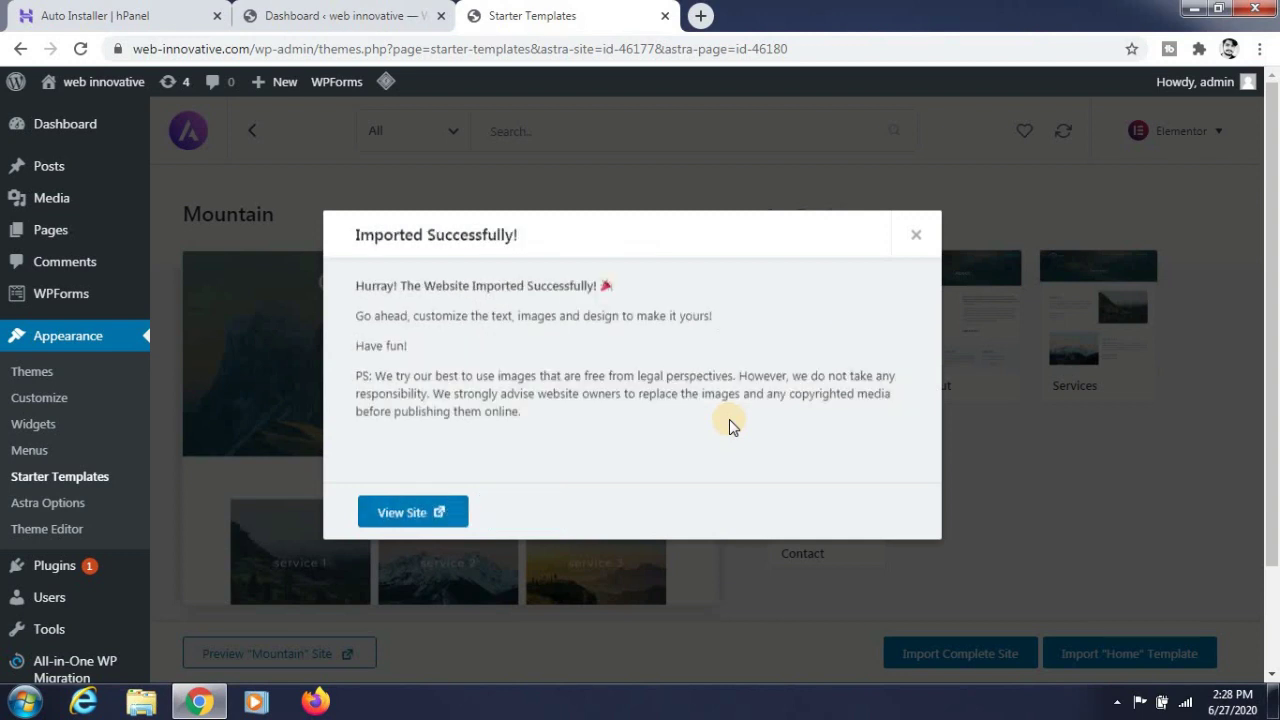
right_click(446, 527)
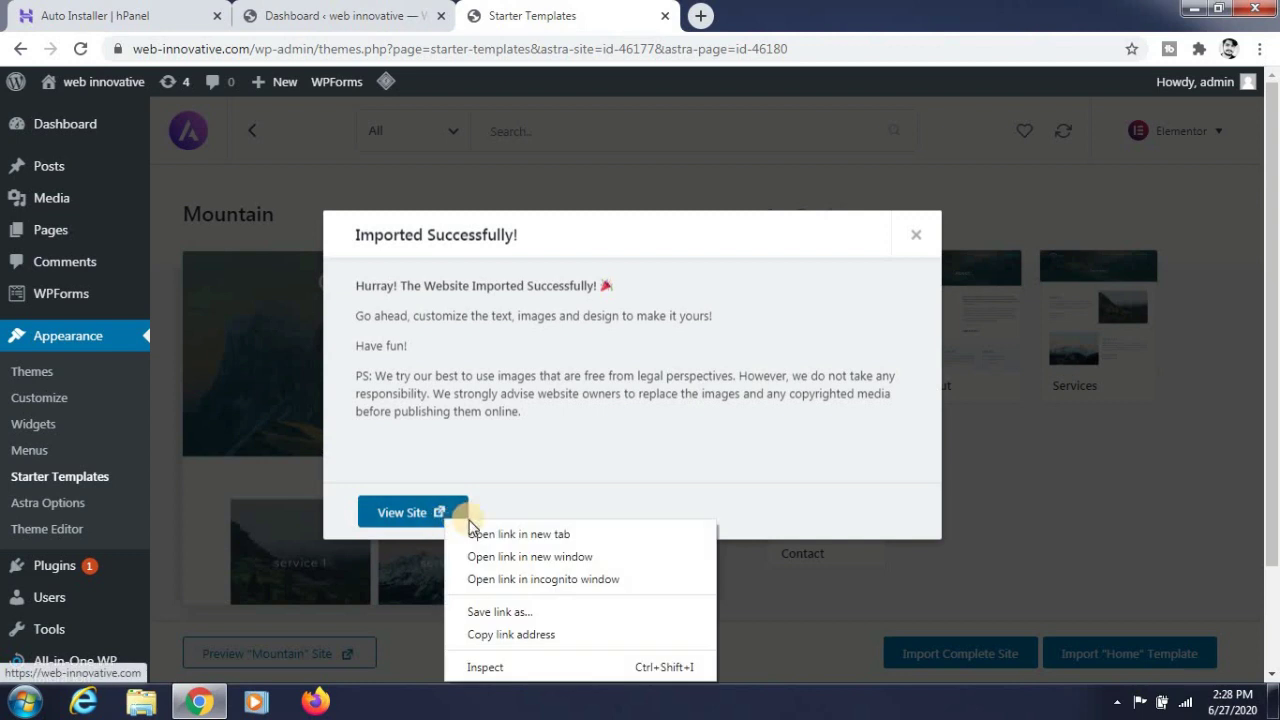
- Open the live site in a new tab, reload it and scroll through the Mountain home page
click(469, 531)
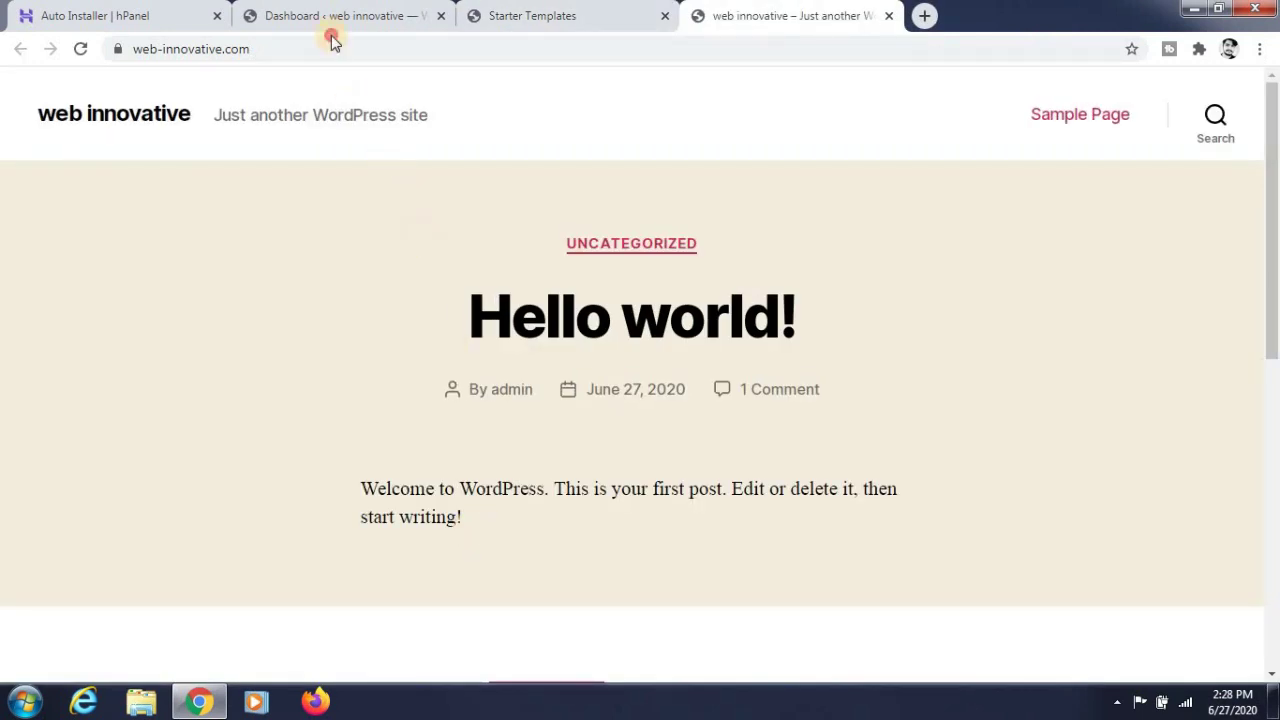
click(407, 56)
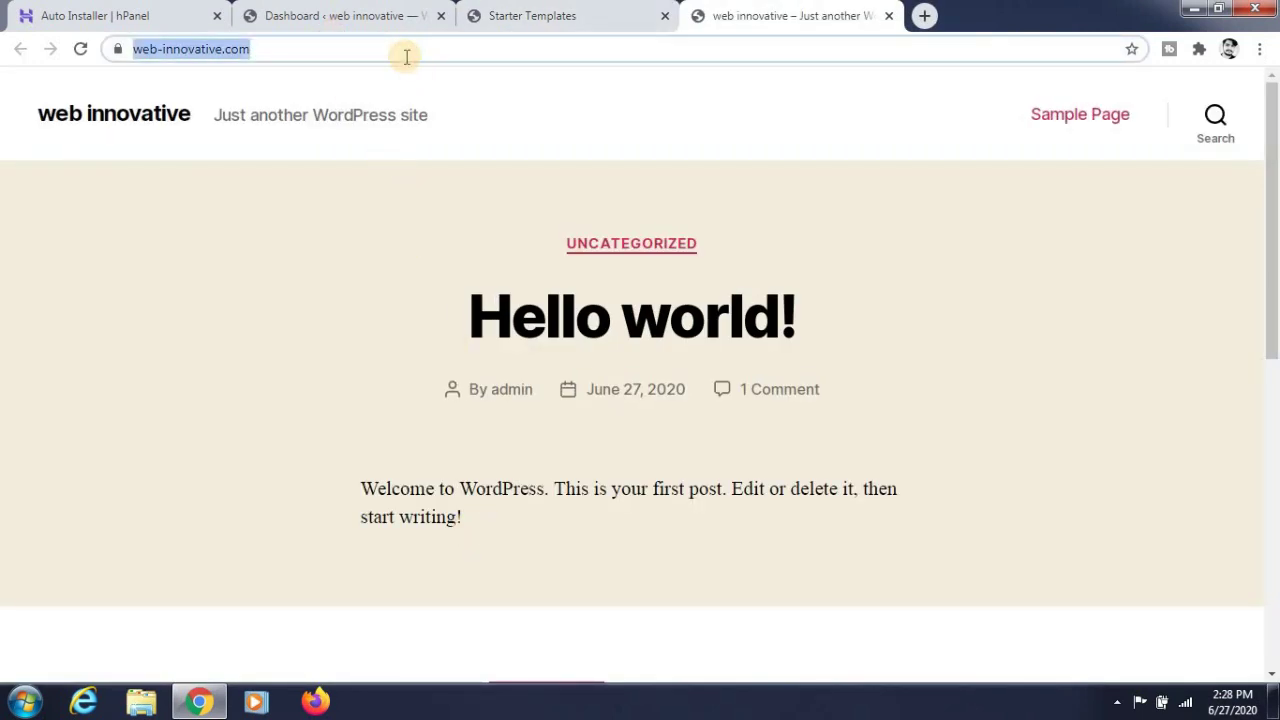
key(Return)
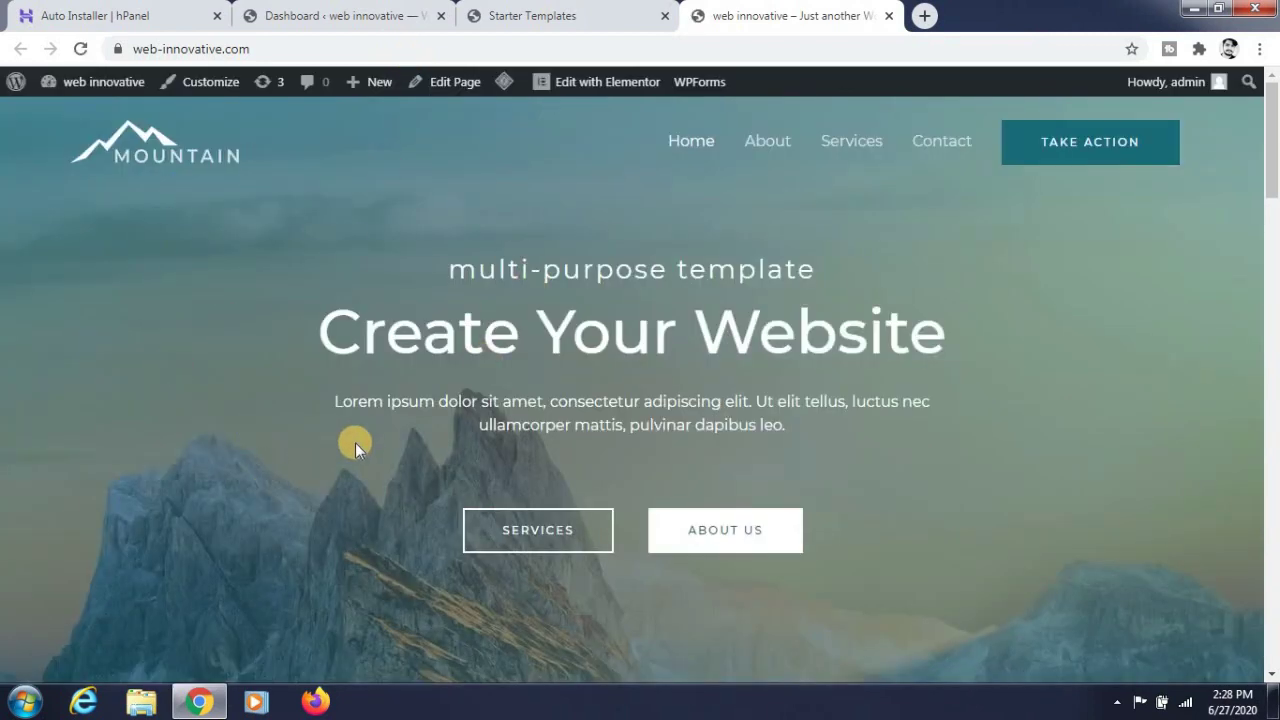
scroll(253, 263, down, 10)
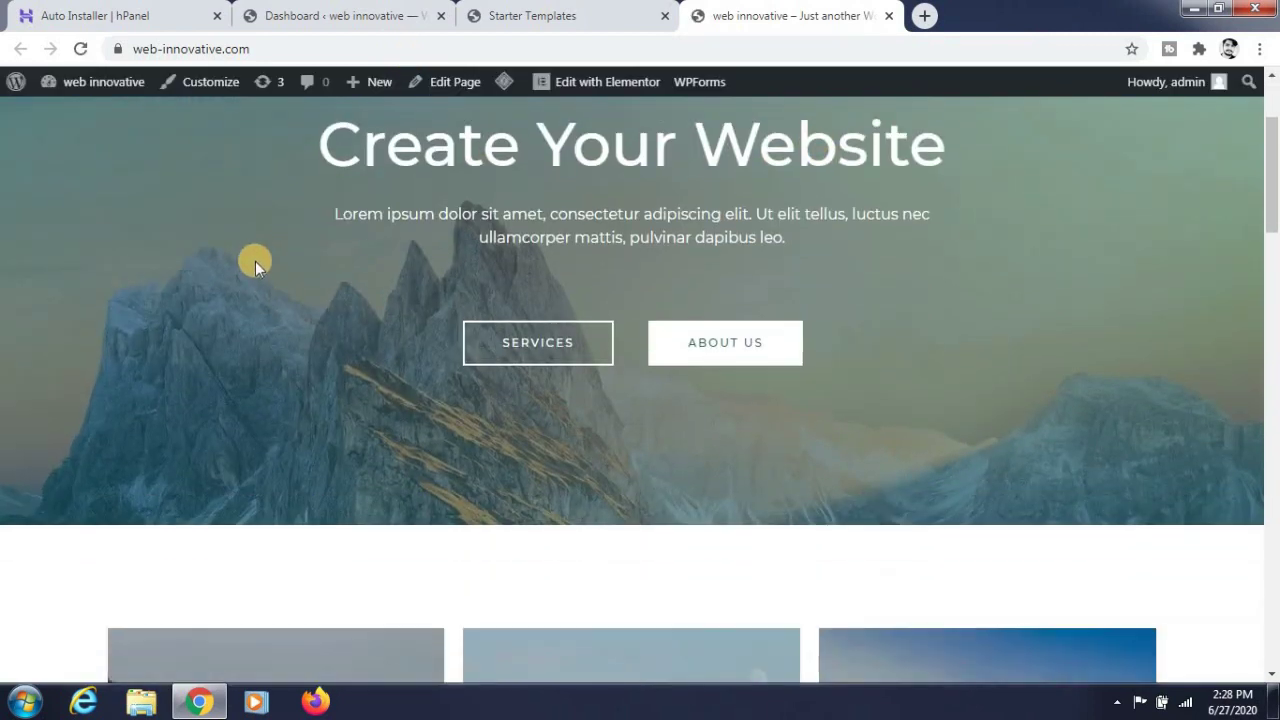
scroll(253, 268, down, 10)
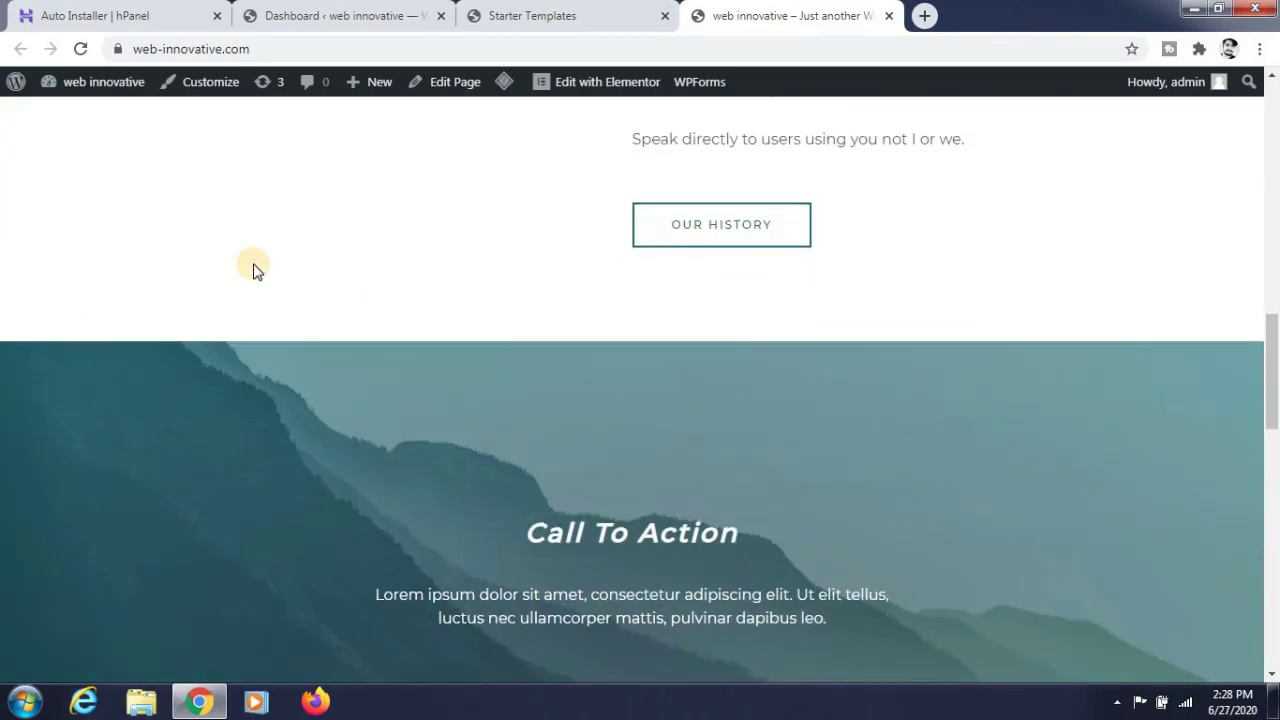
scroll(253, 268, up, 20)
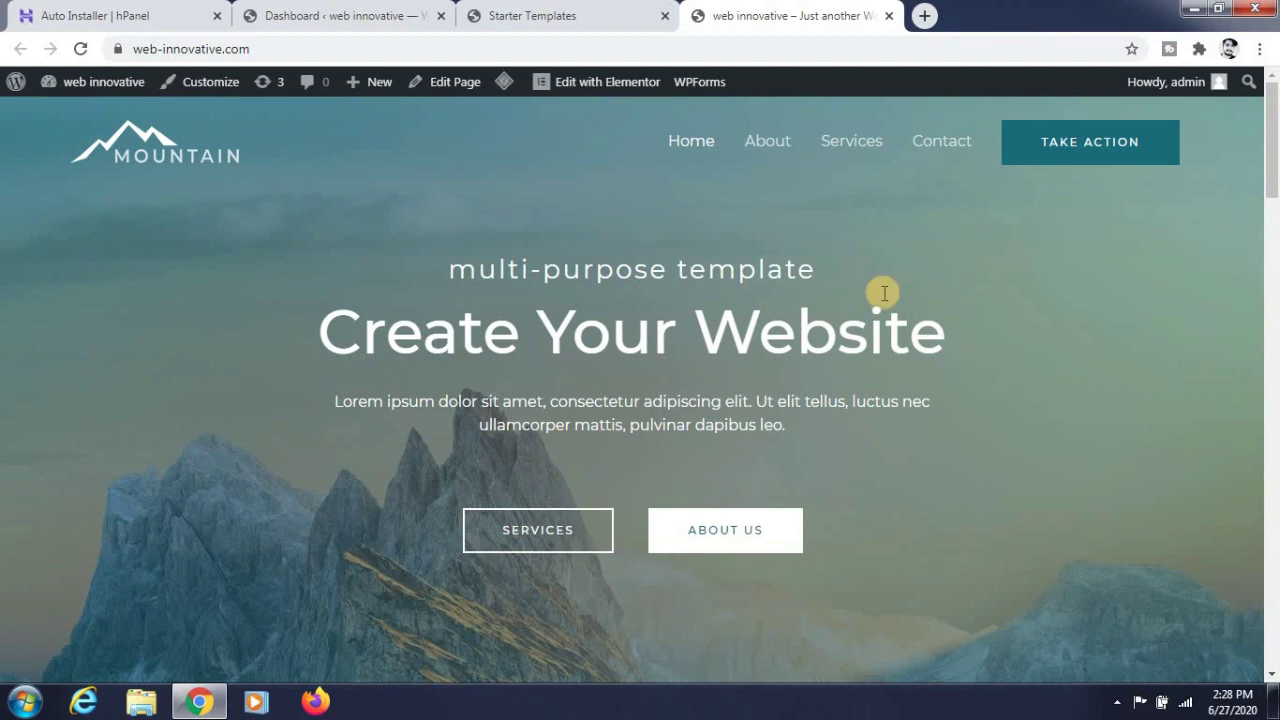
mouse_move(603, 100)
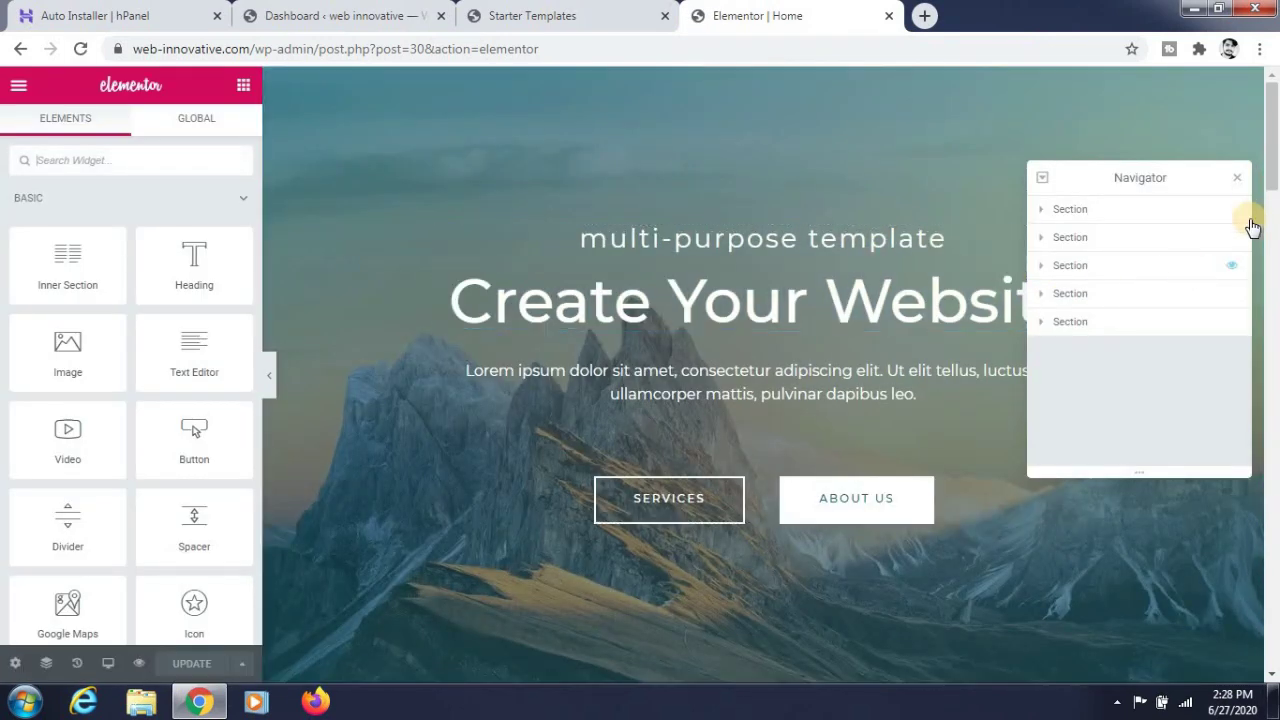
- Insert 'First' into the hero heading's title so it reads 'Create Your First Website'
click(1237, 177)
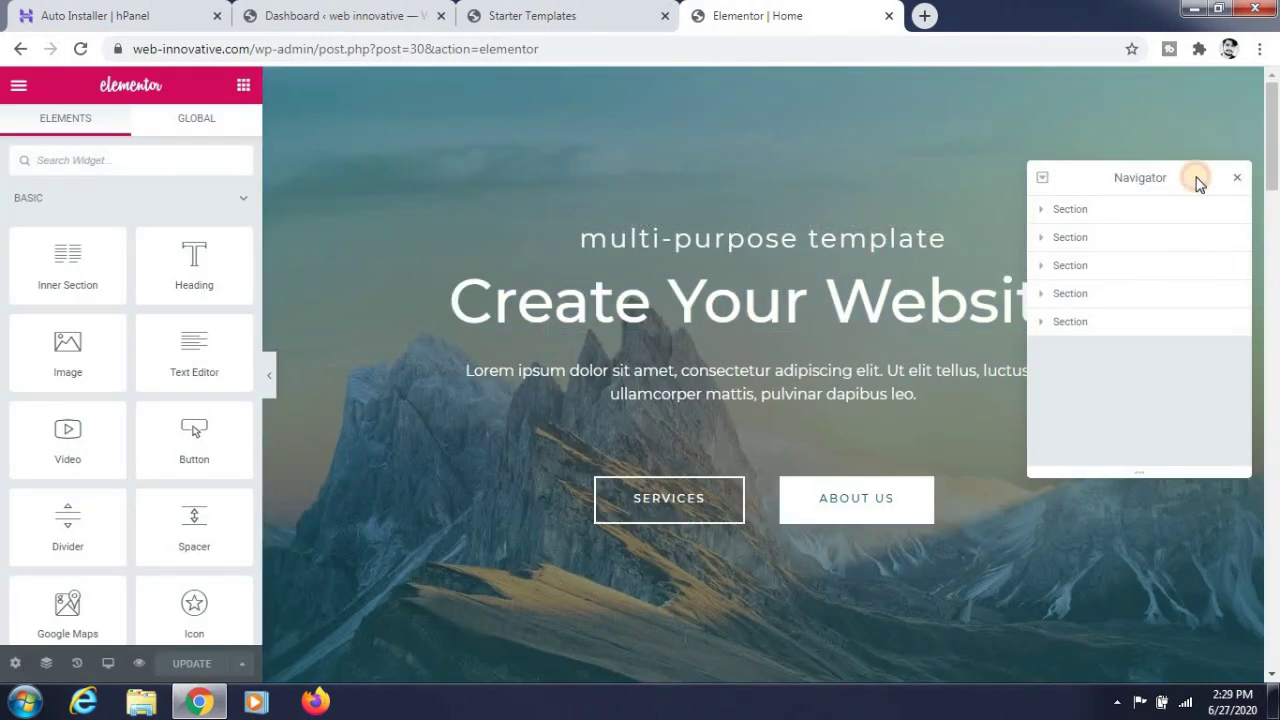
click(627, 316)
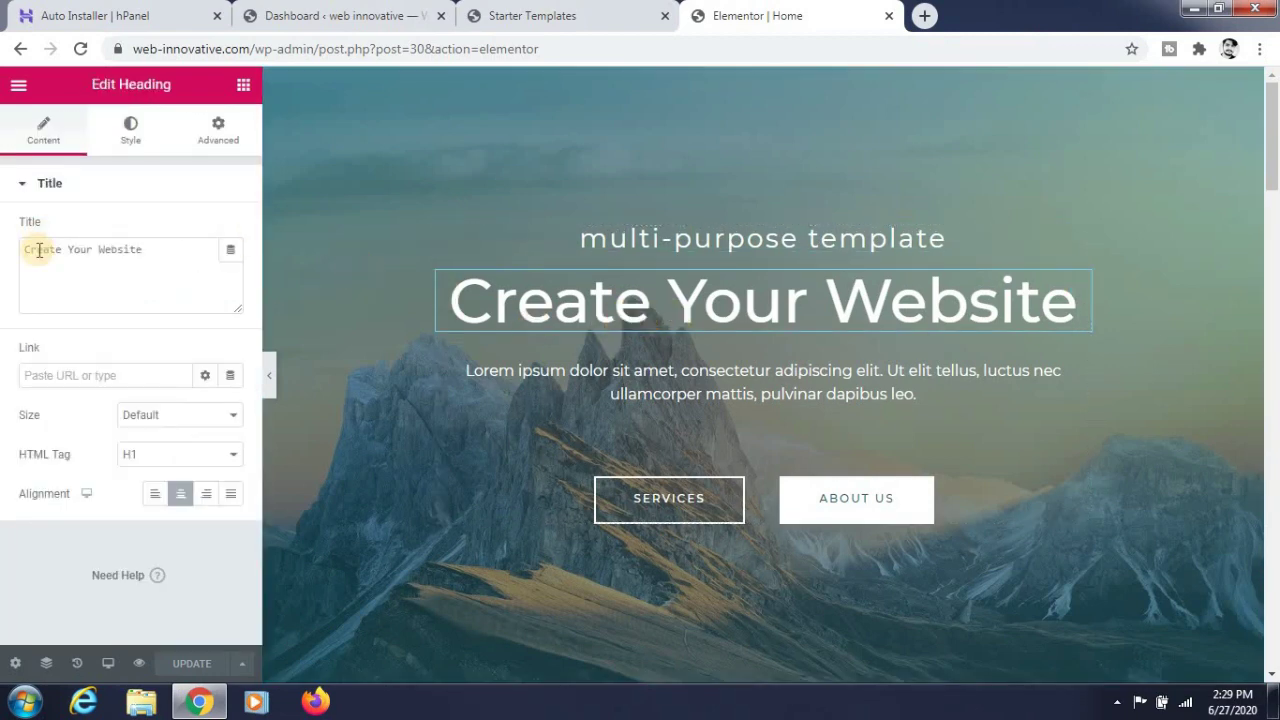
click(100, 251)
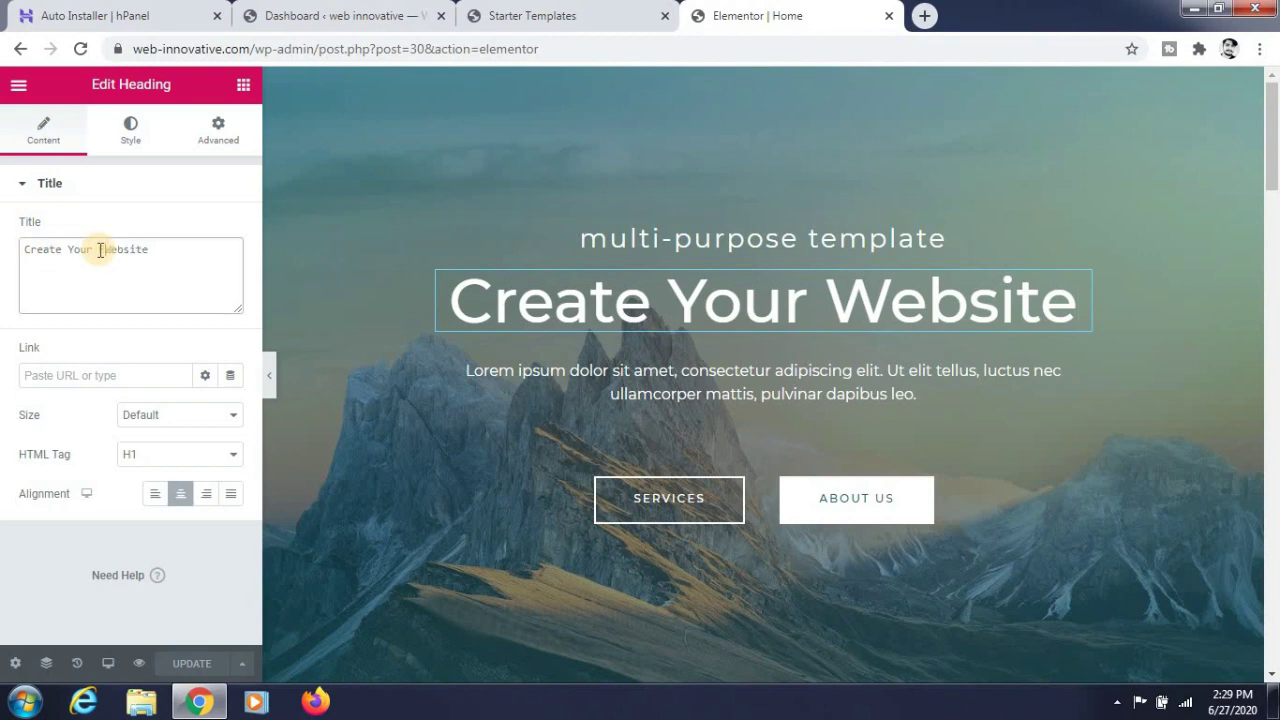
text(First)
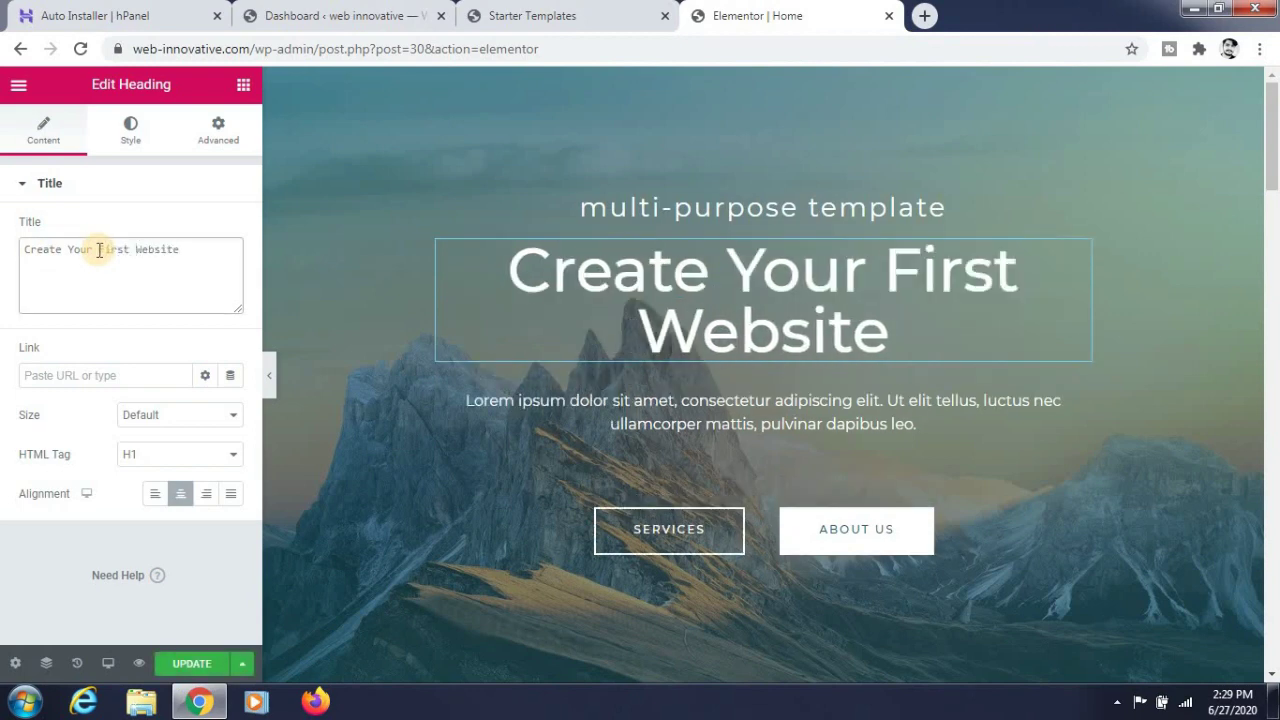
- Select the SERVICES button and look over its Link field settings
click(641, 549)
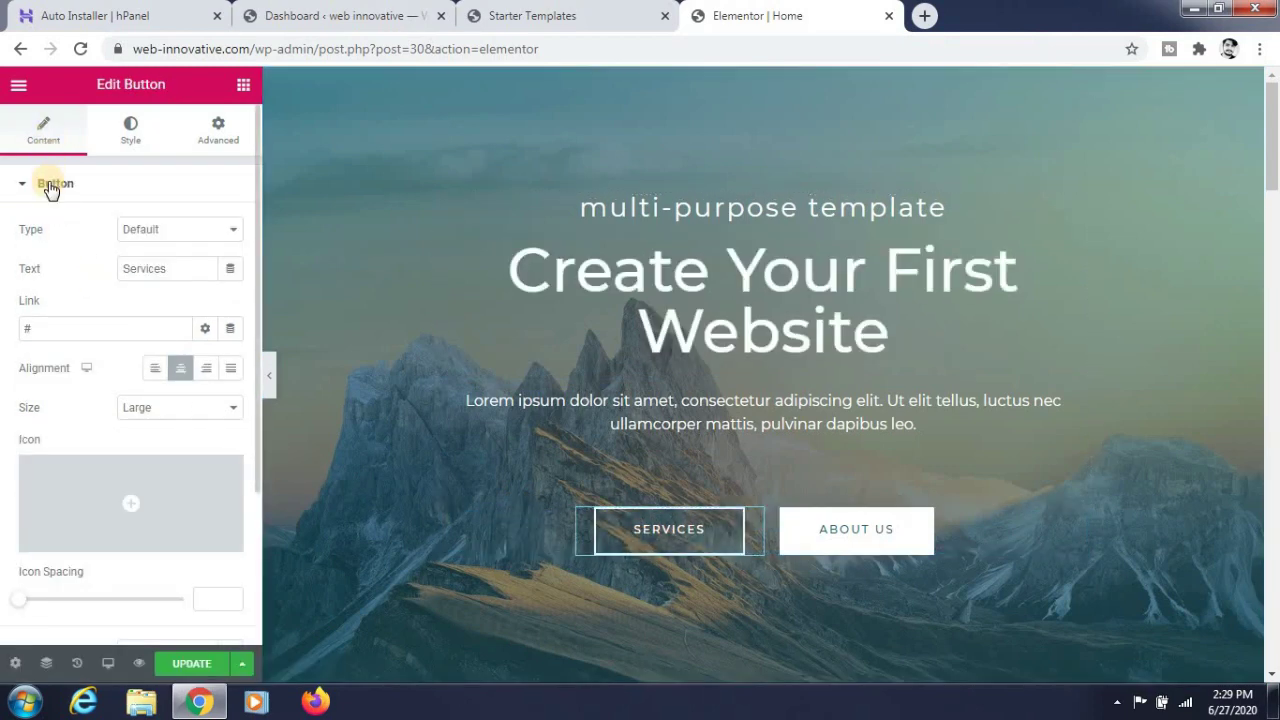
click(131, 326)
scroll(130, 390, down, 1)
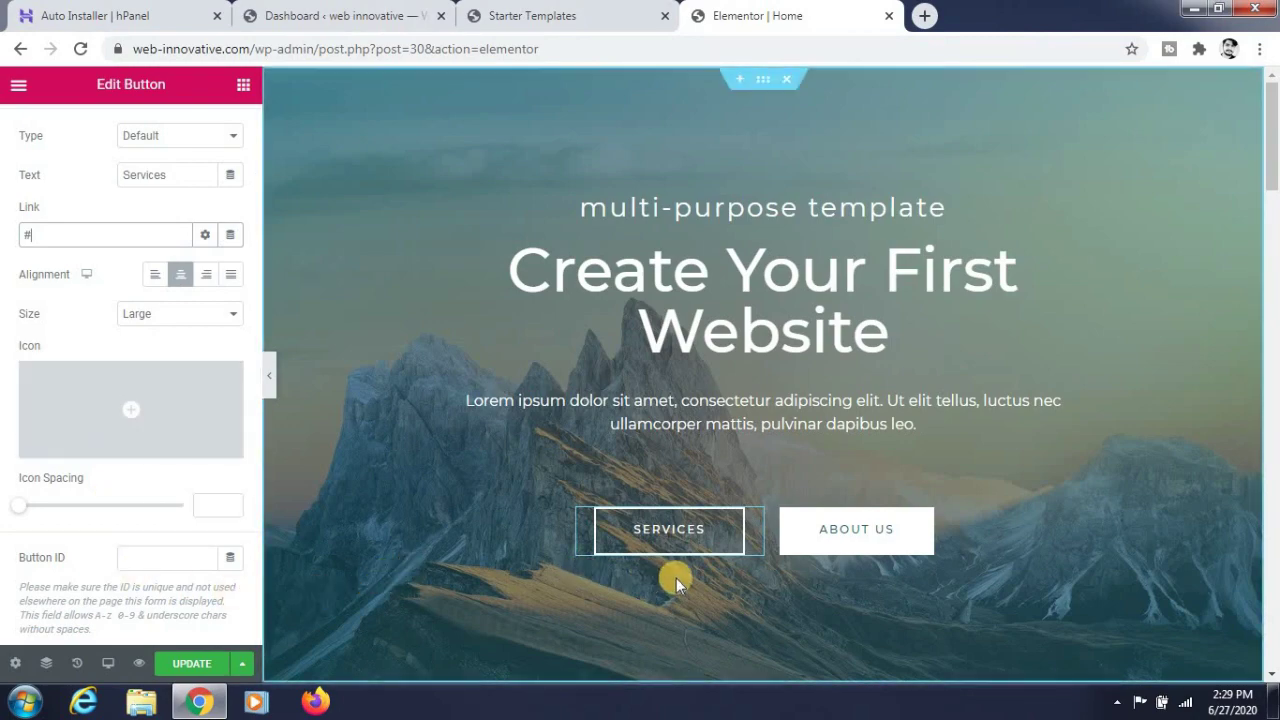
scroll(674, 579, down, 5)
scroll(466, 423, down, 6)
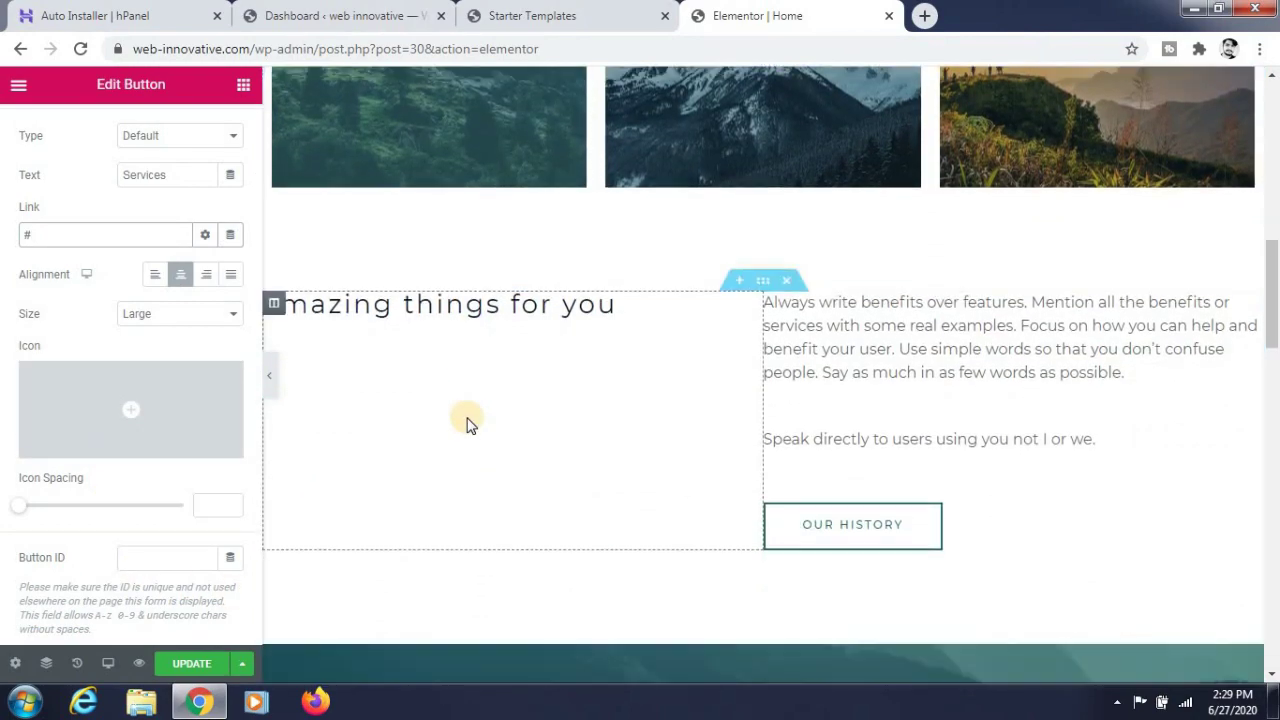
scroll(452, 400, up, 2)
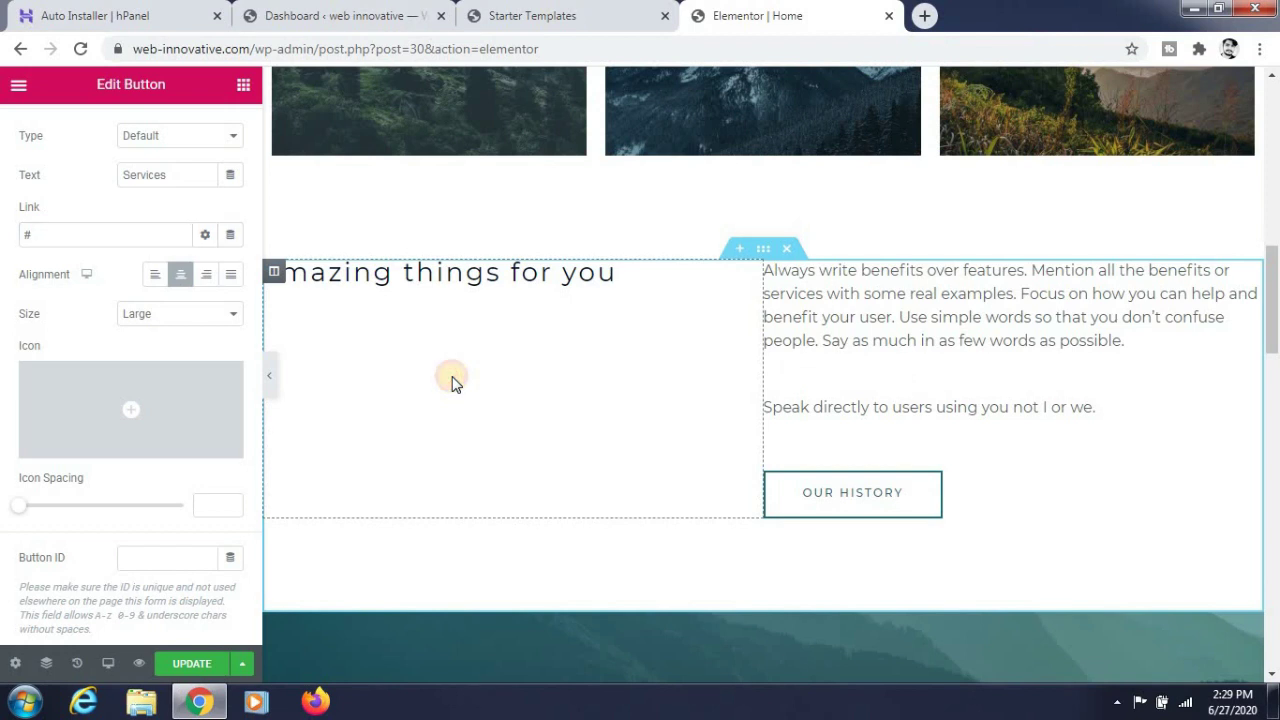
- Return to the Elements panel's Basic widgets, trying an Image widget drag near the heading
click(243, 84)
mouse_move(65, 355)
mouse_down()
mouse_move(397, 409)
mouse_move(480, 361)
mouse_move(191, 397)
mouse_move(51, 357)
mouse_move(60, 362)
mouse_up()
double_click(577, 420)
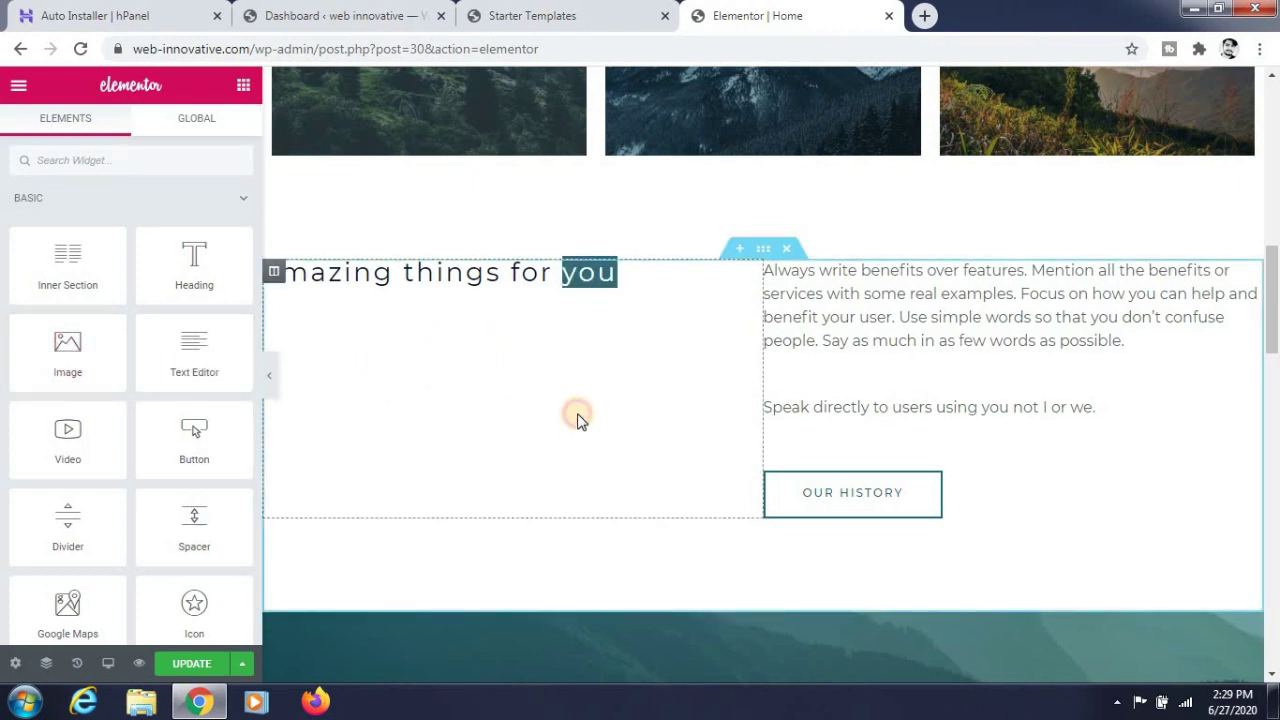
click(590, 378)
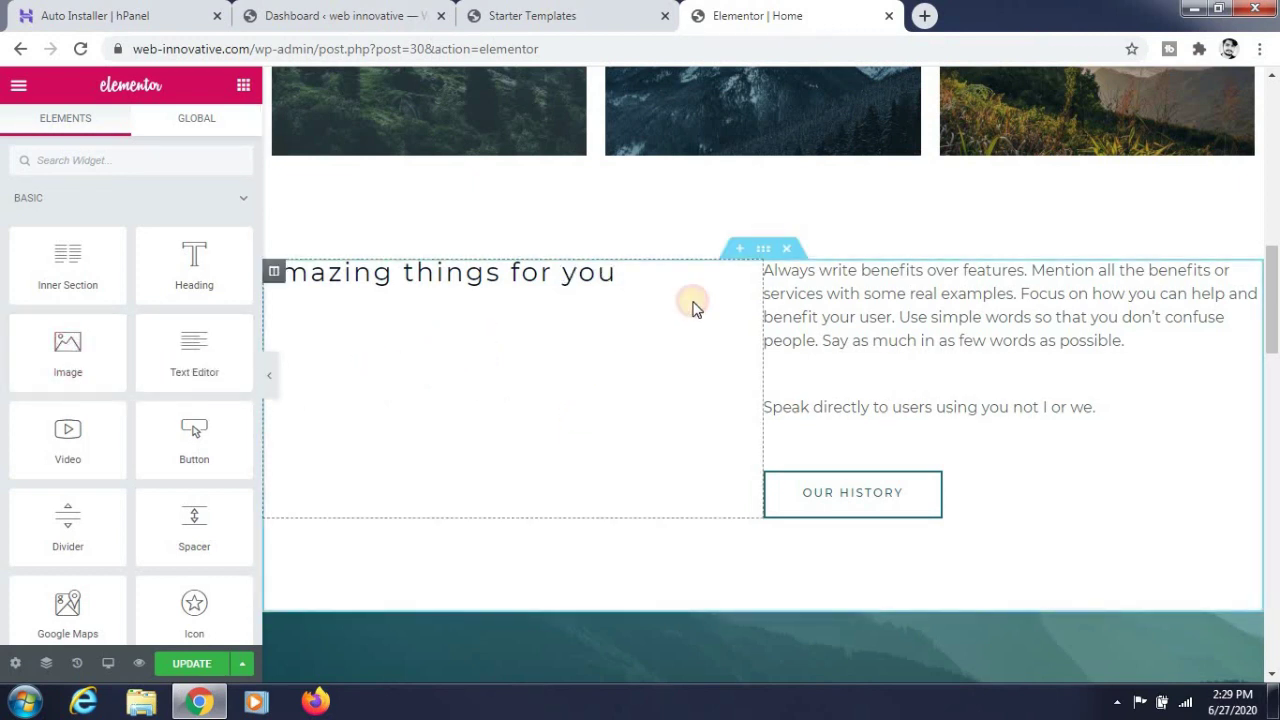
click(744, 254)
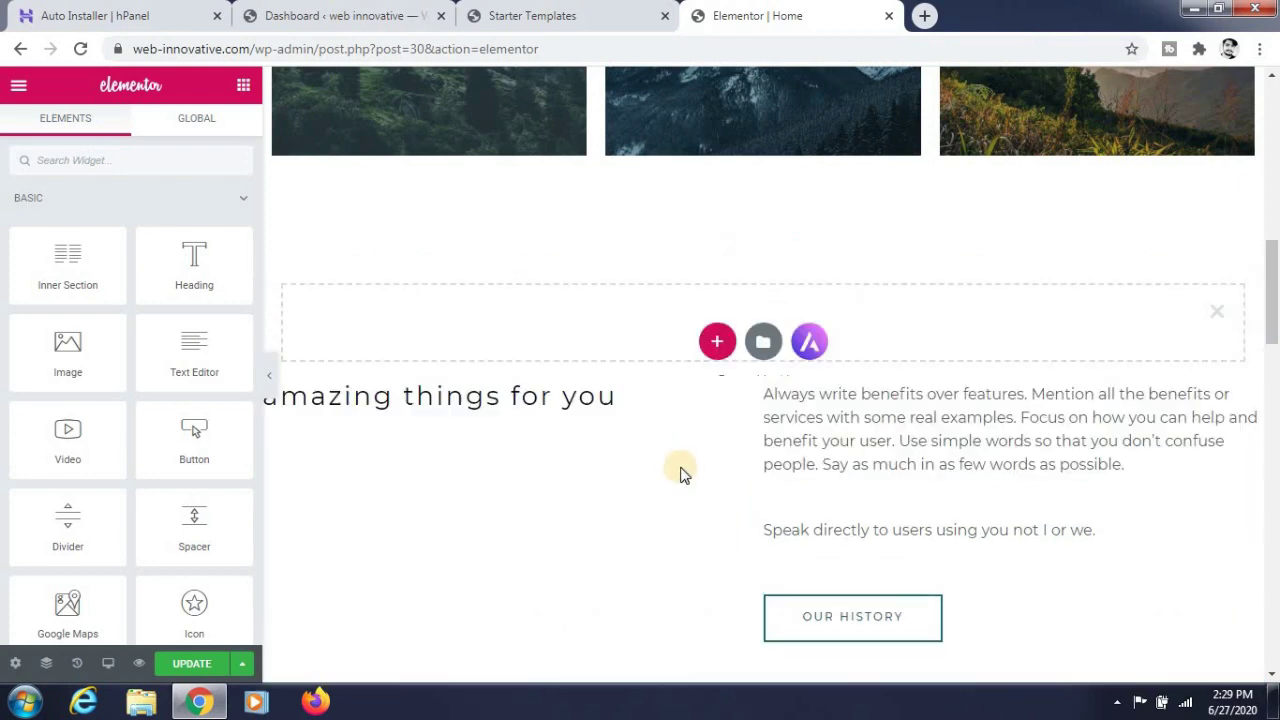
click(717, 345)
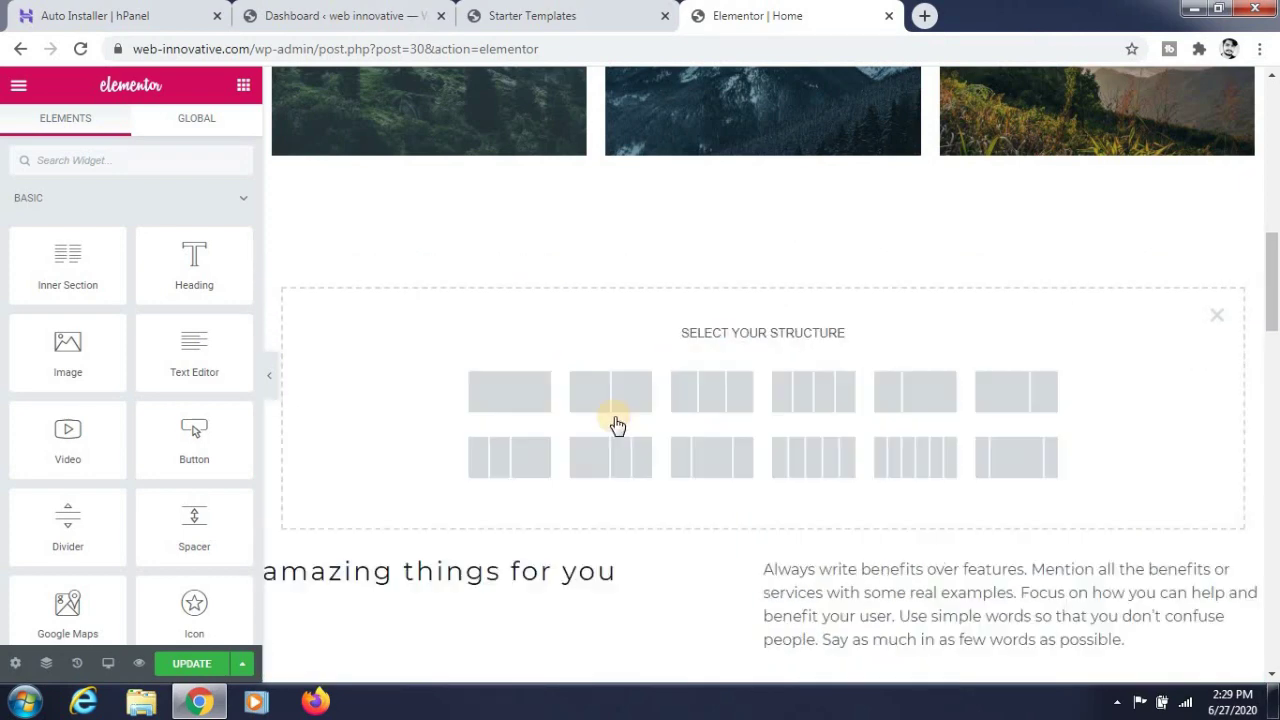
click(603, 398)
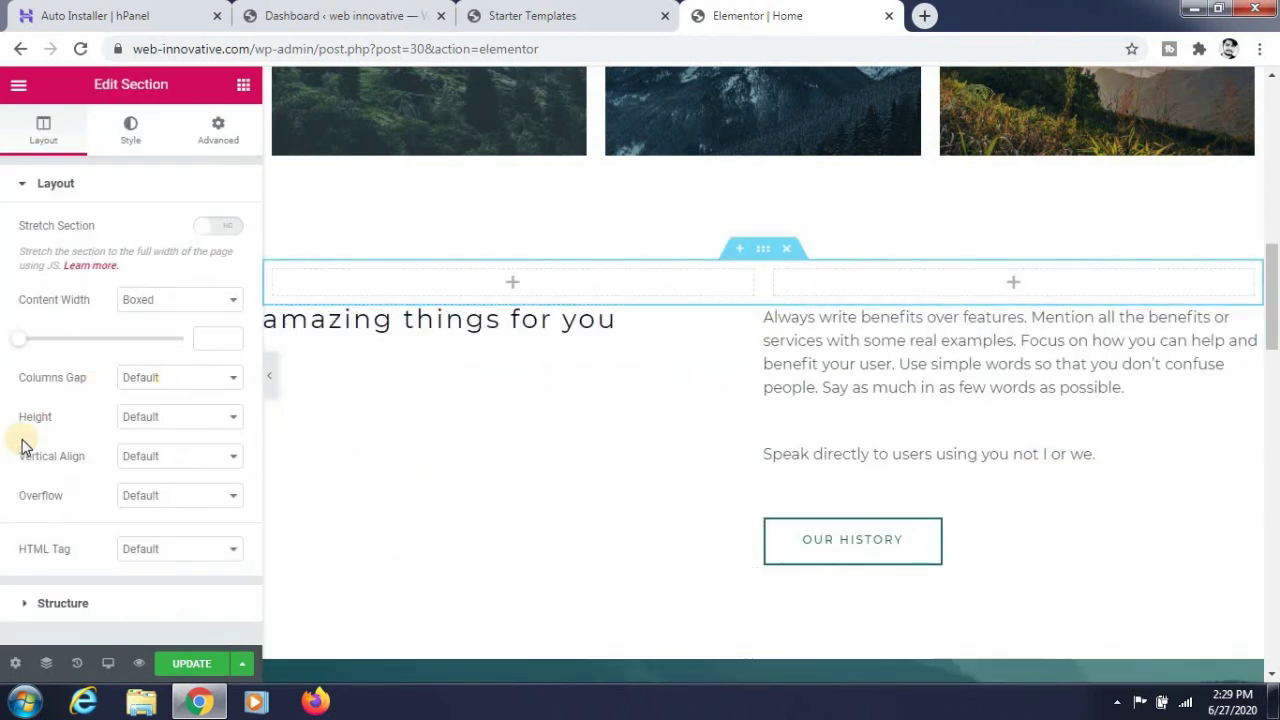
click(243, 84)
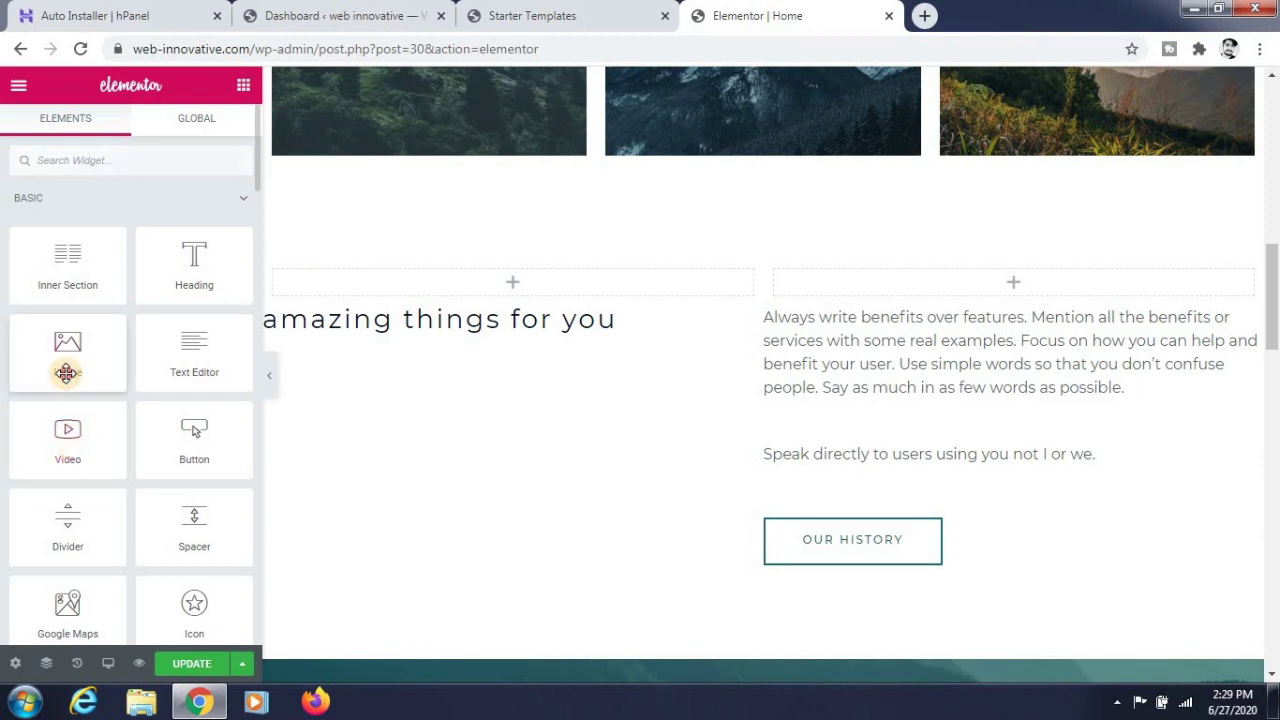
drag(66, 350, 459, 682)
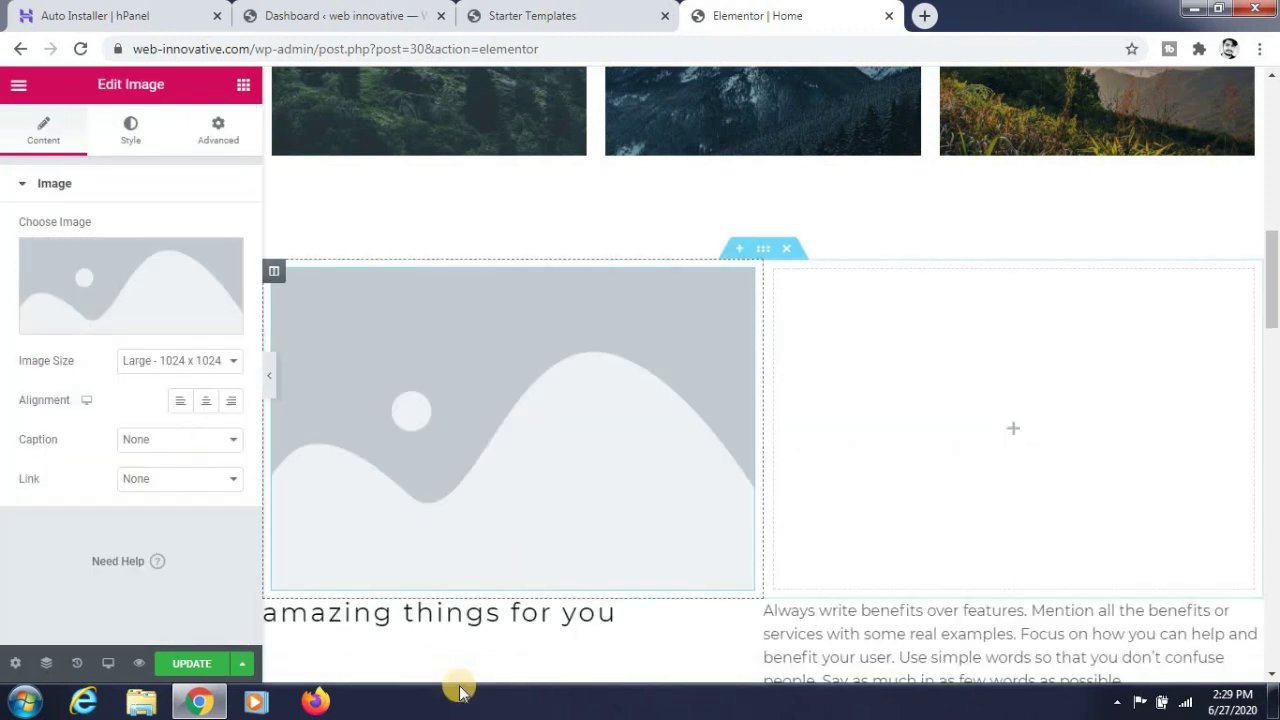
click(123, 294)
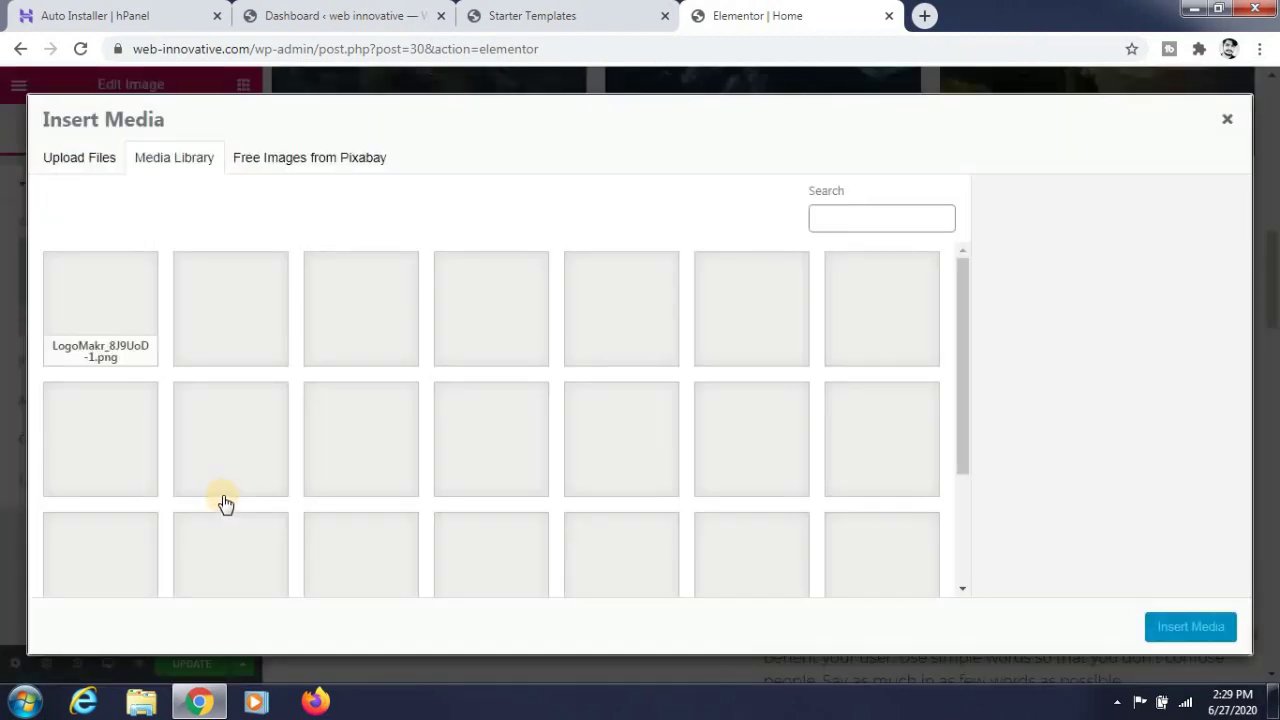
scroll(225, 503, down, 2)
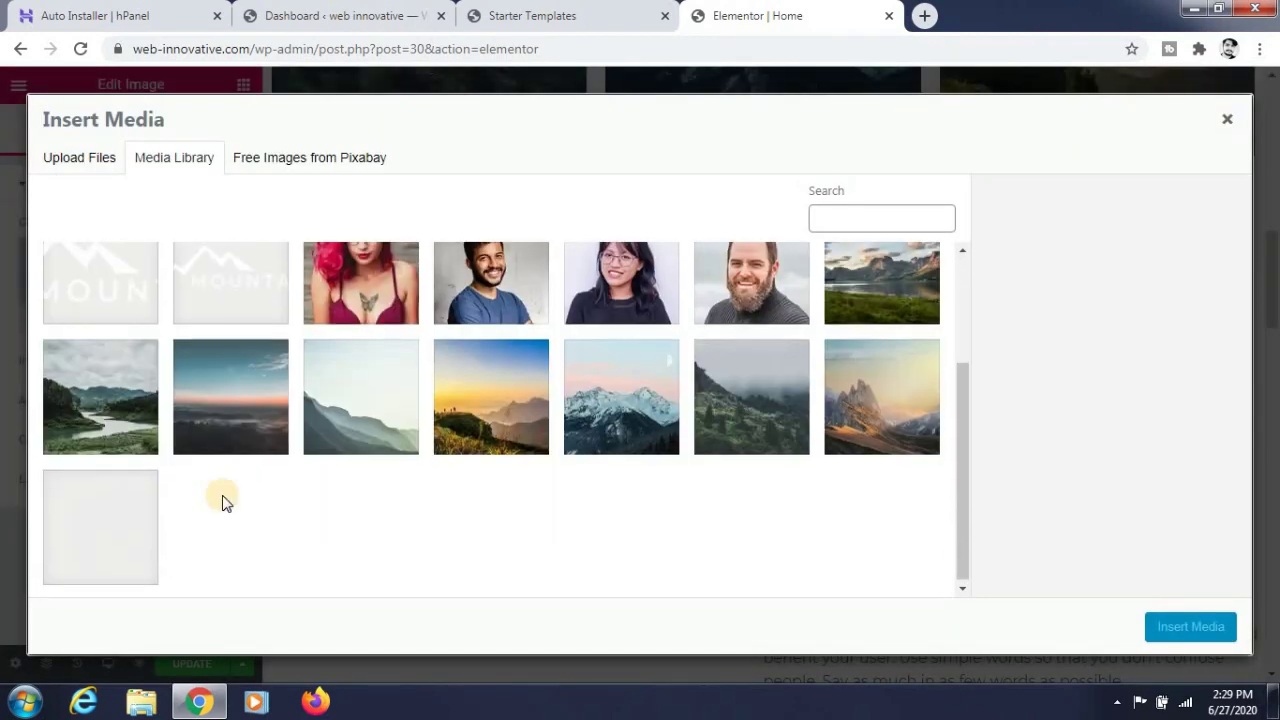
click(520, 400)
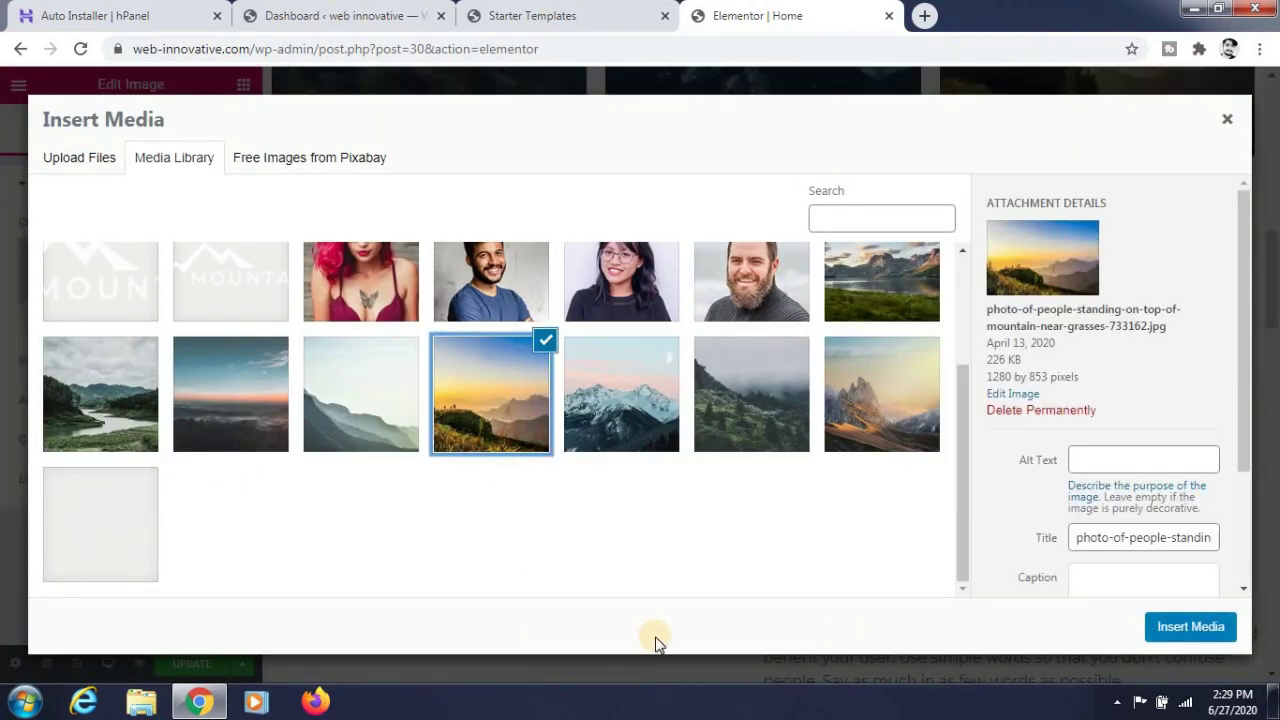
click(1178, 630)
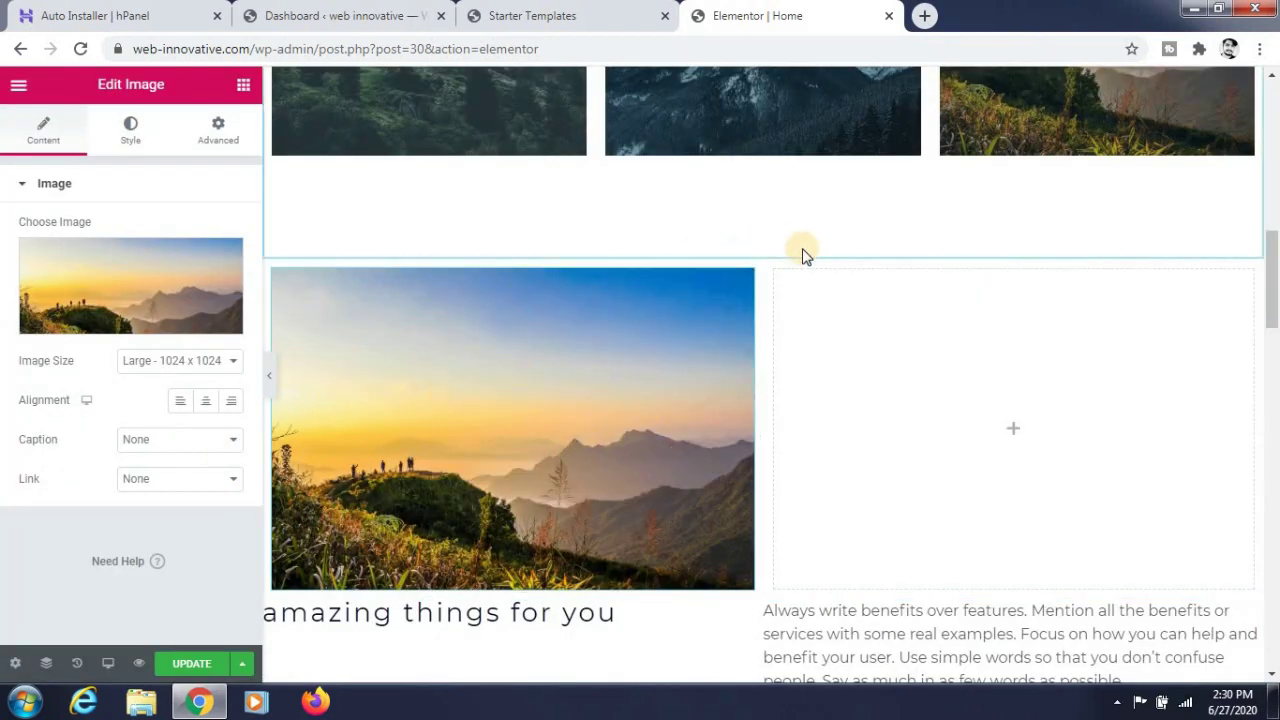
scroll(793, 262, down, 1)
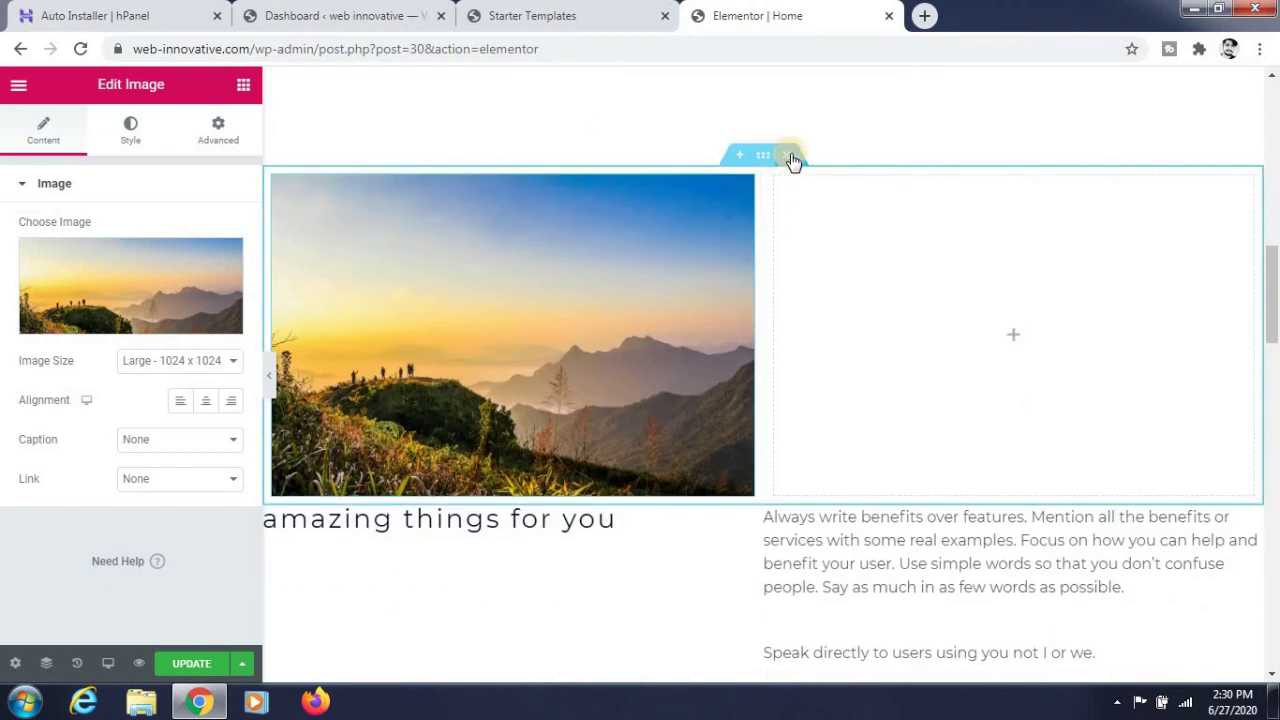
click(790, 158)
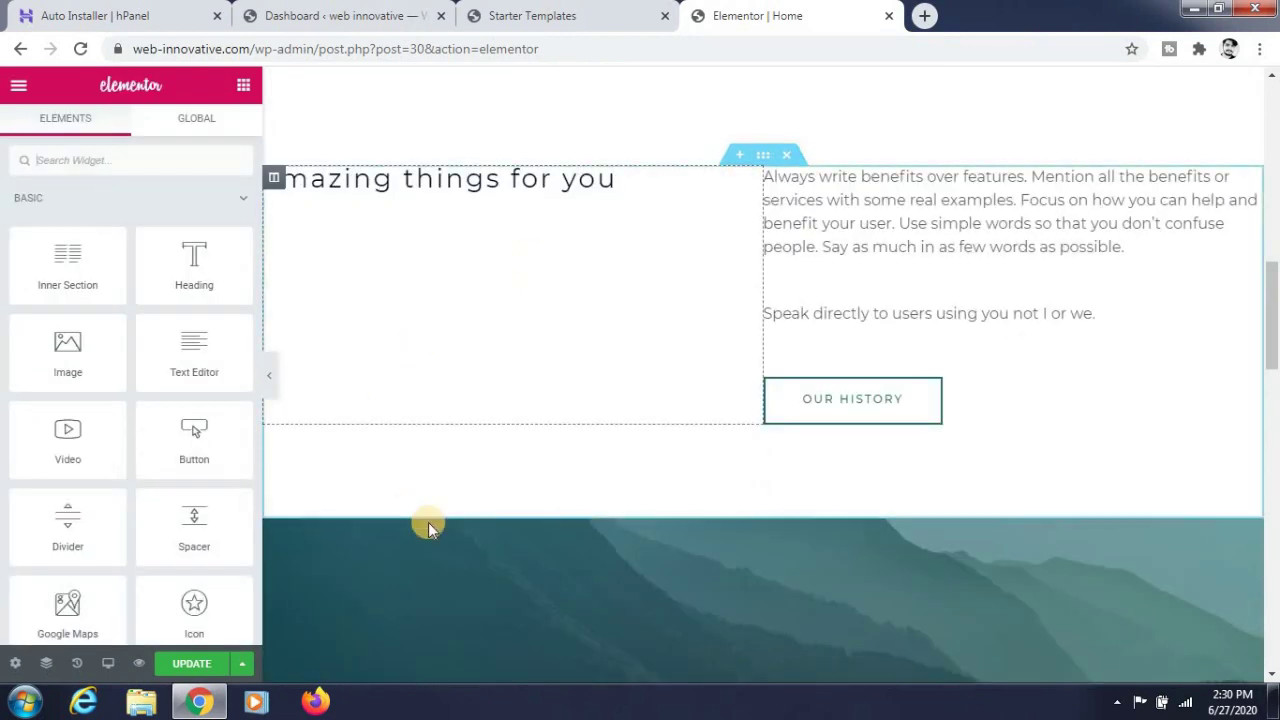
- Select the home page Basic Gallery and open its image list for editing
scroll(442, 523, down, 5)
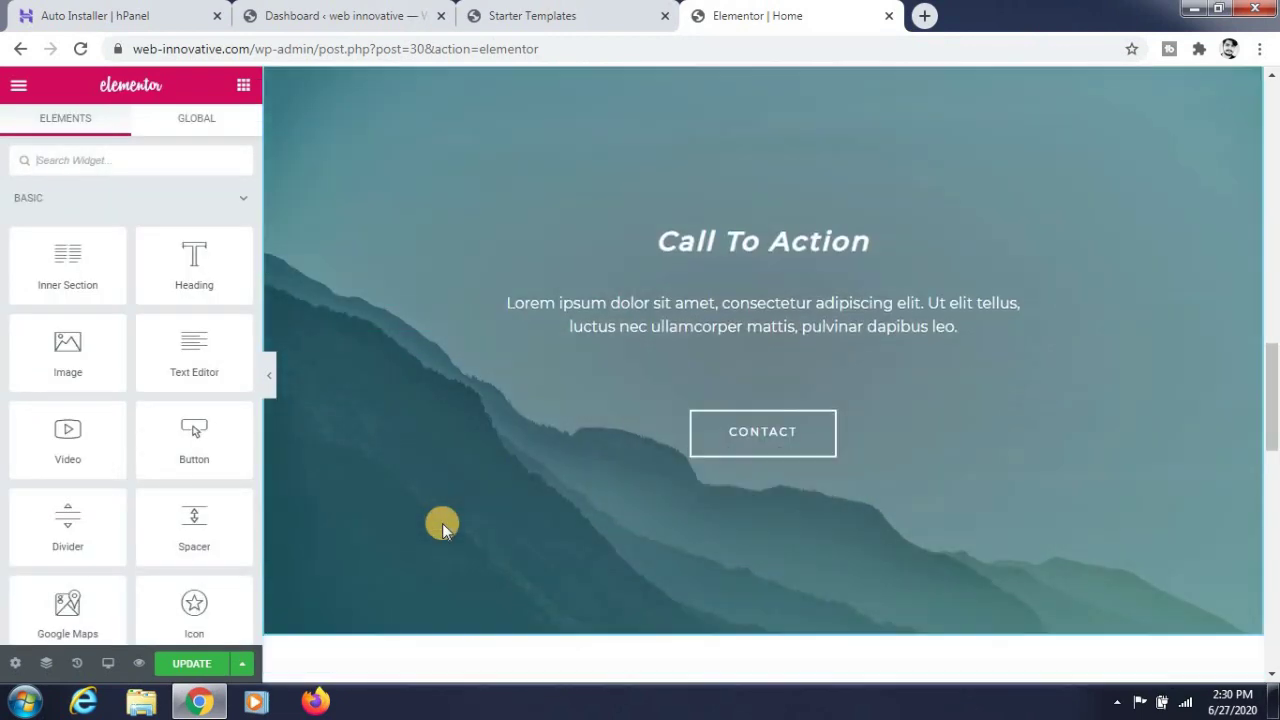
scroll(442, 523, down, 7)
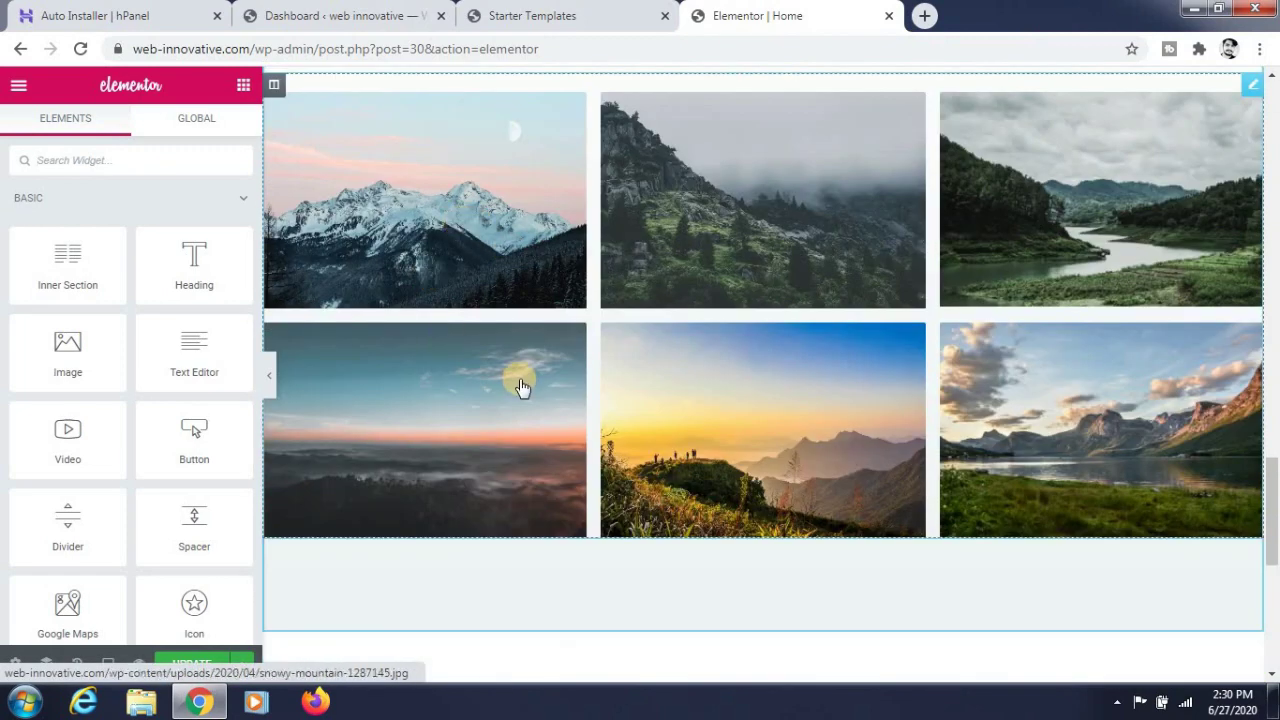
scroll(527, 382, up, 2)
click(530, 376)
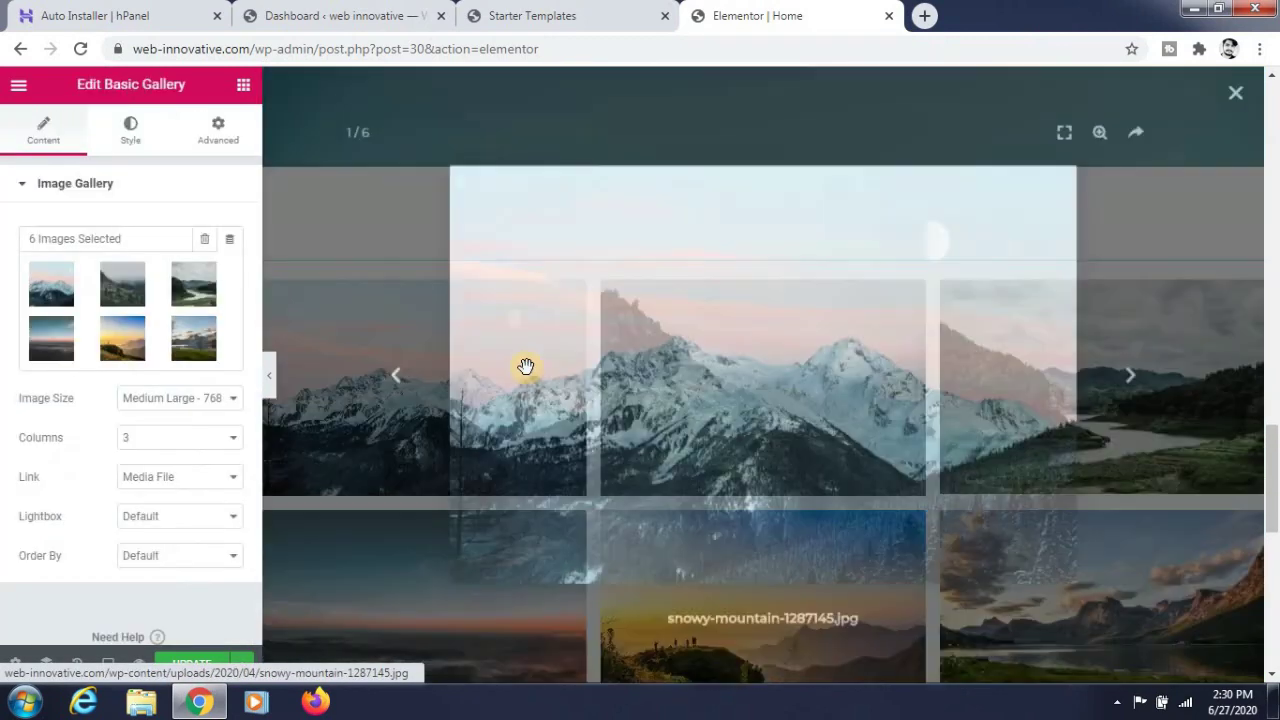
mouse_move(221, 281)
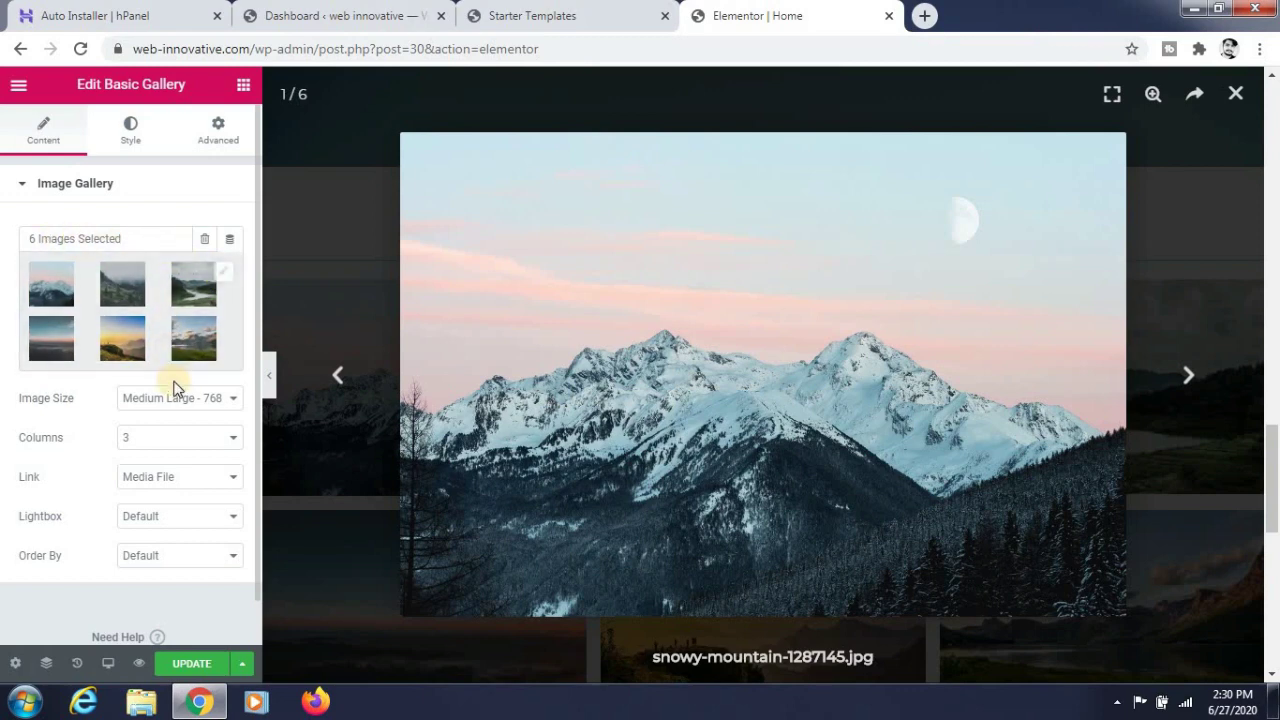
click(197, 306)
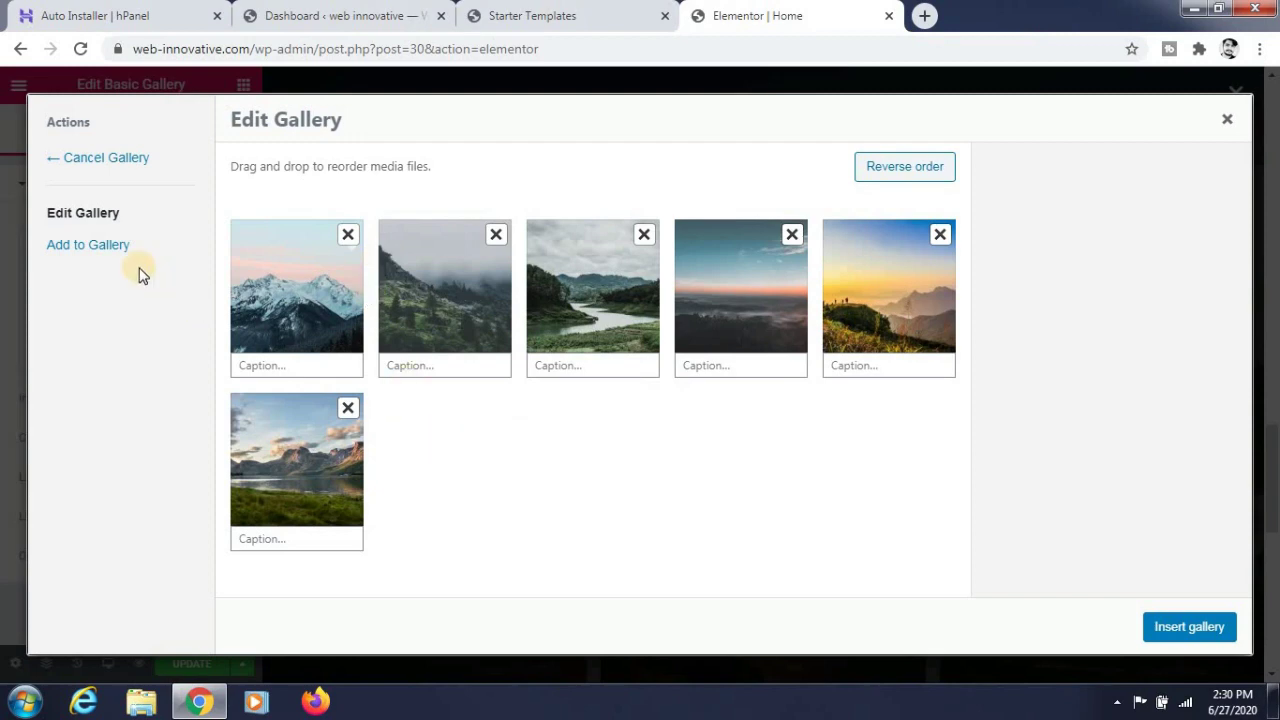
- Add the golden-lit rocky mountain photo as the seventh image and insert the gallery
click(102, 249)
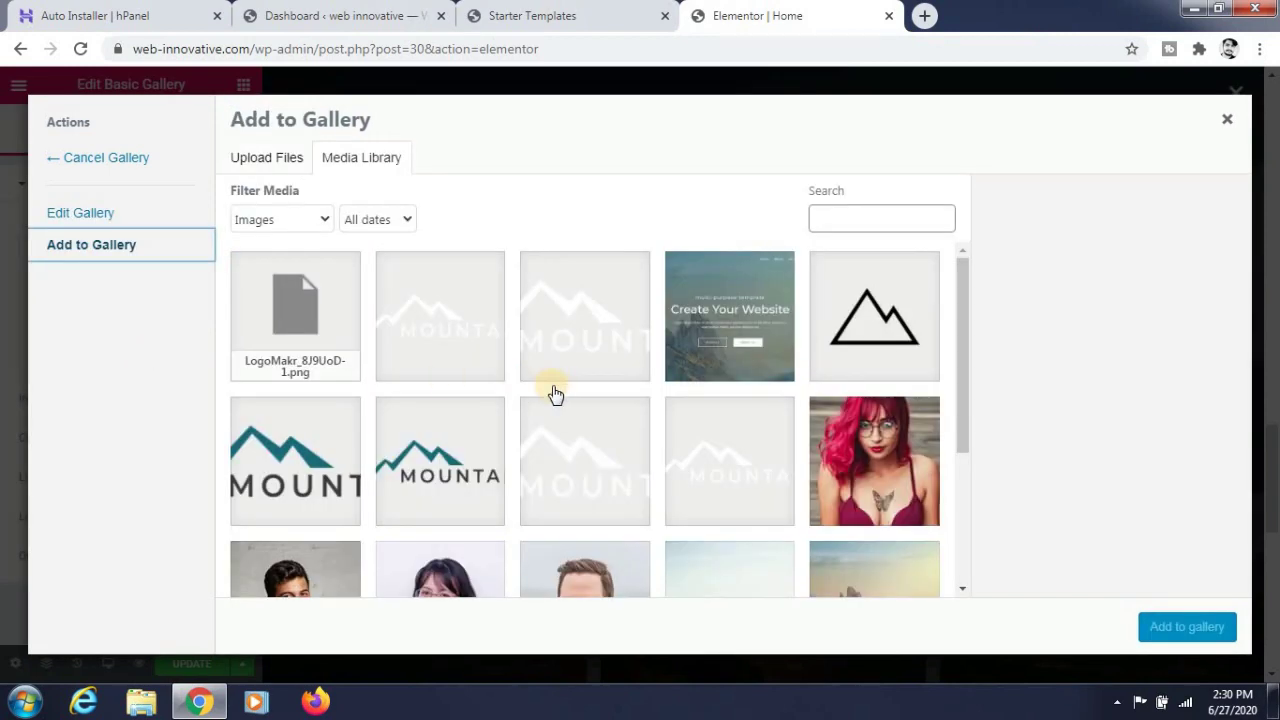
scroll(555, 393, down, 3)
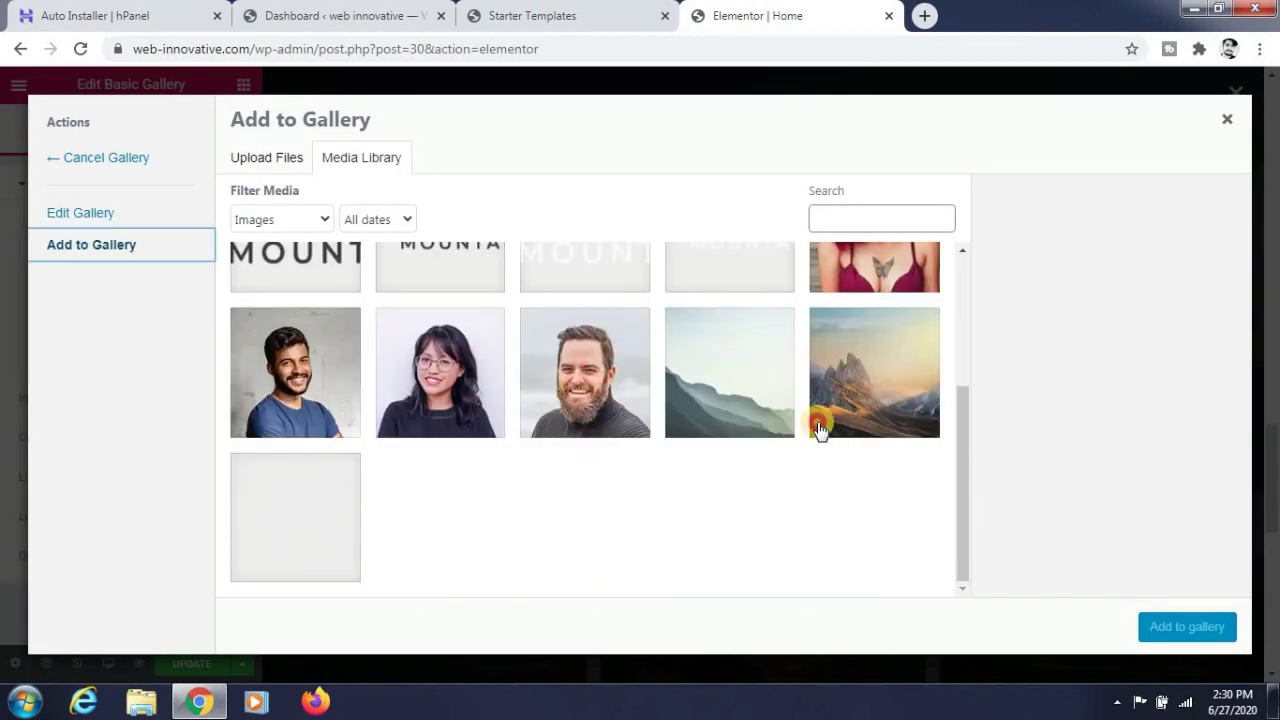
click(822, 422)
click(1195, 628)
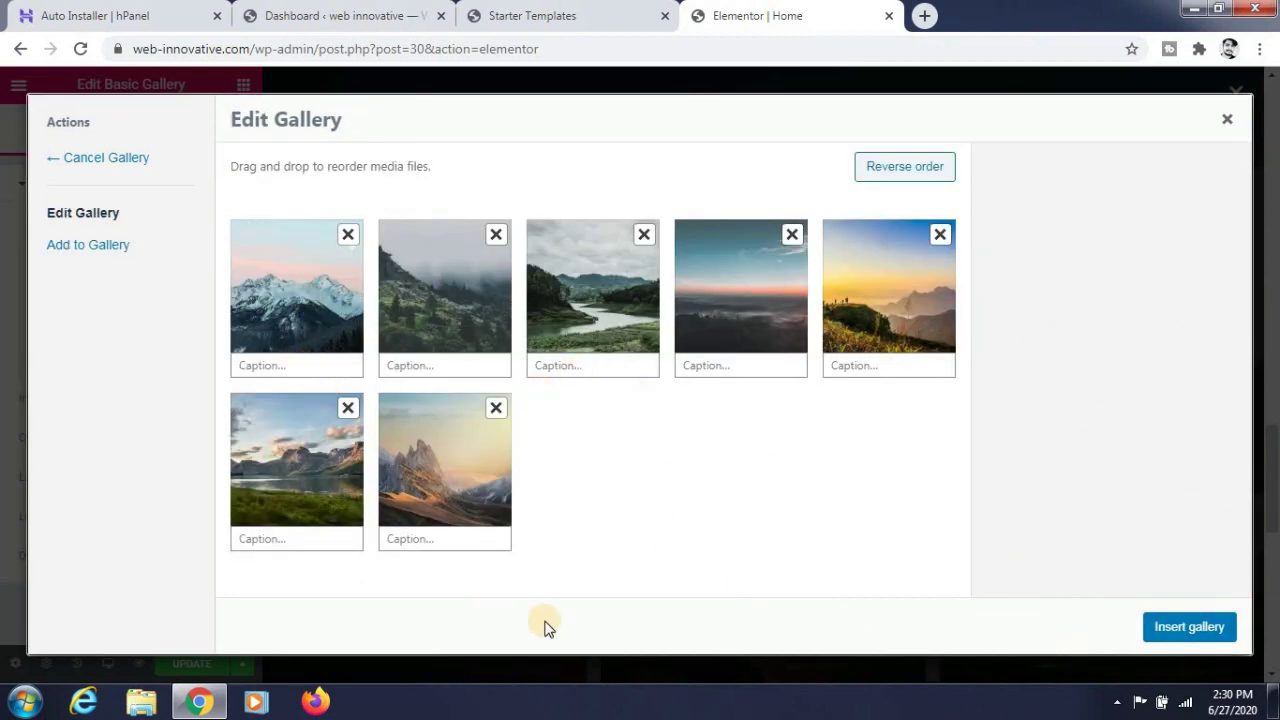
click(1190, 626)
click(588, 437)
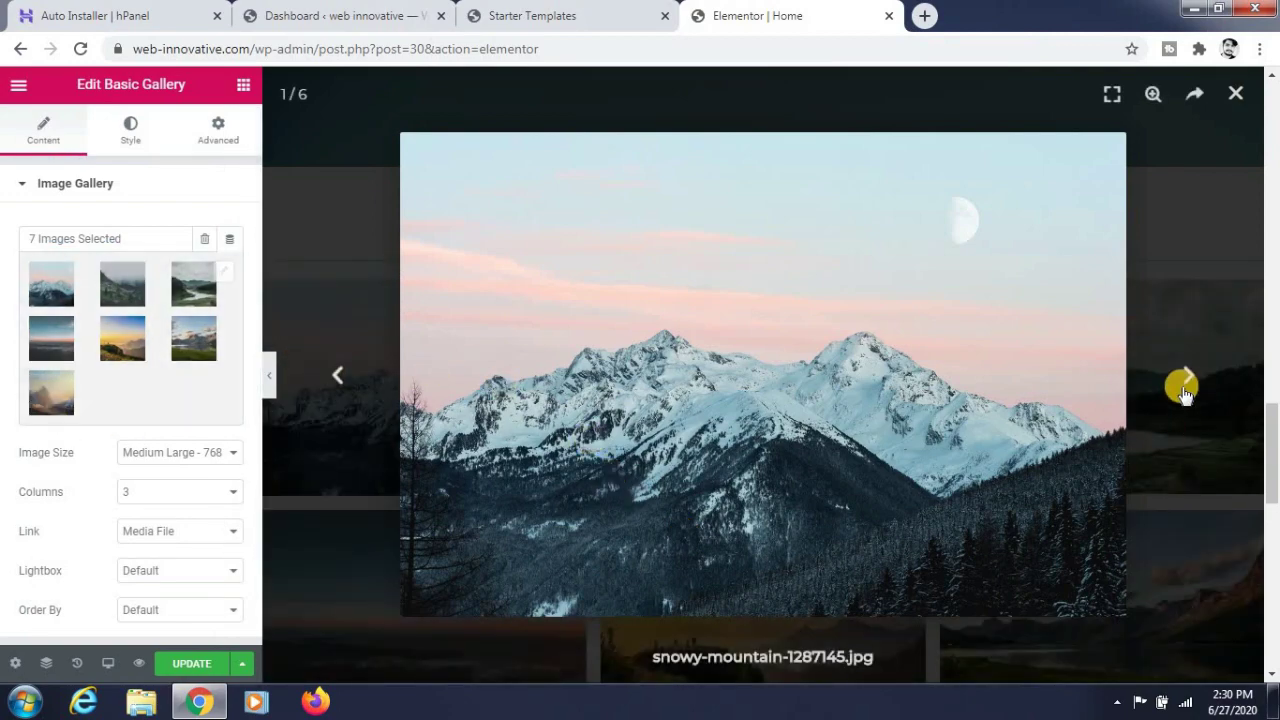
click(1183, 386)
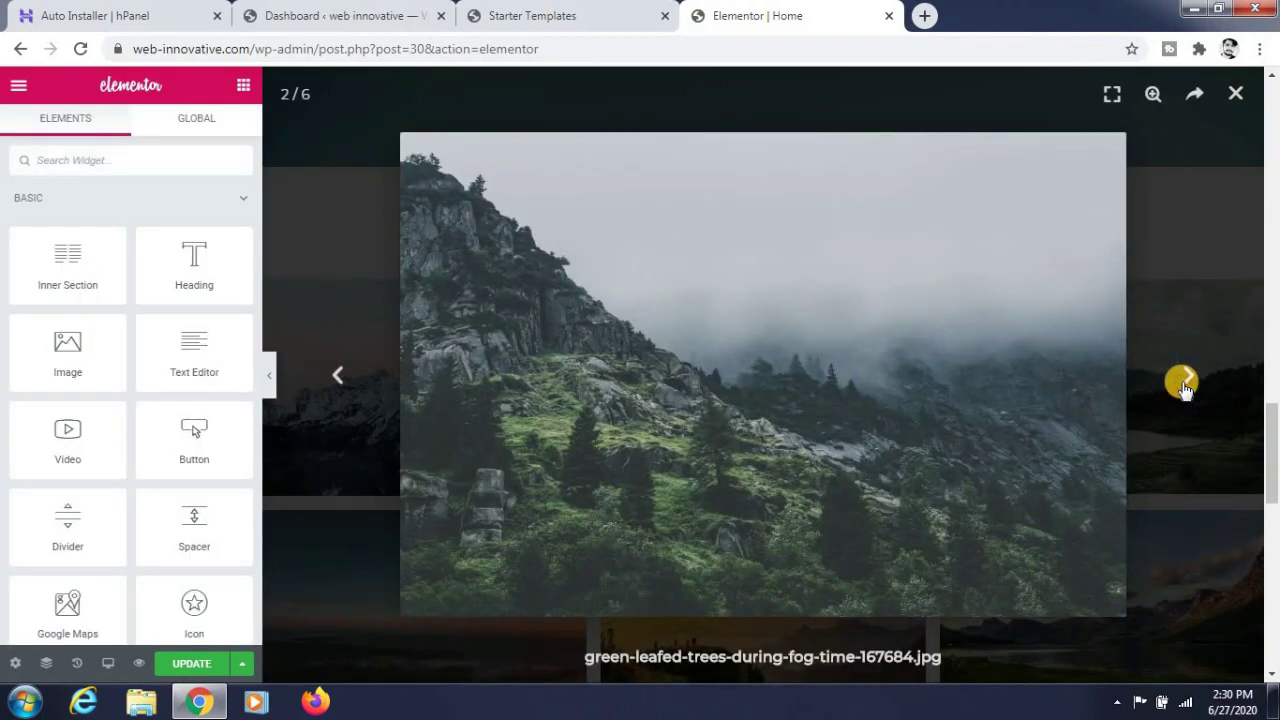